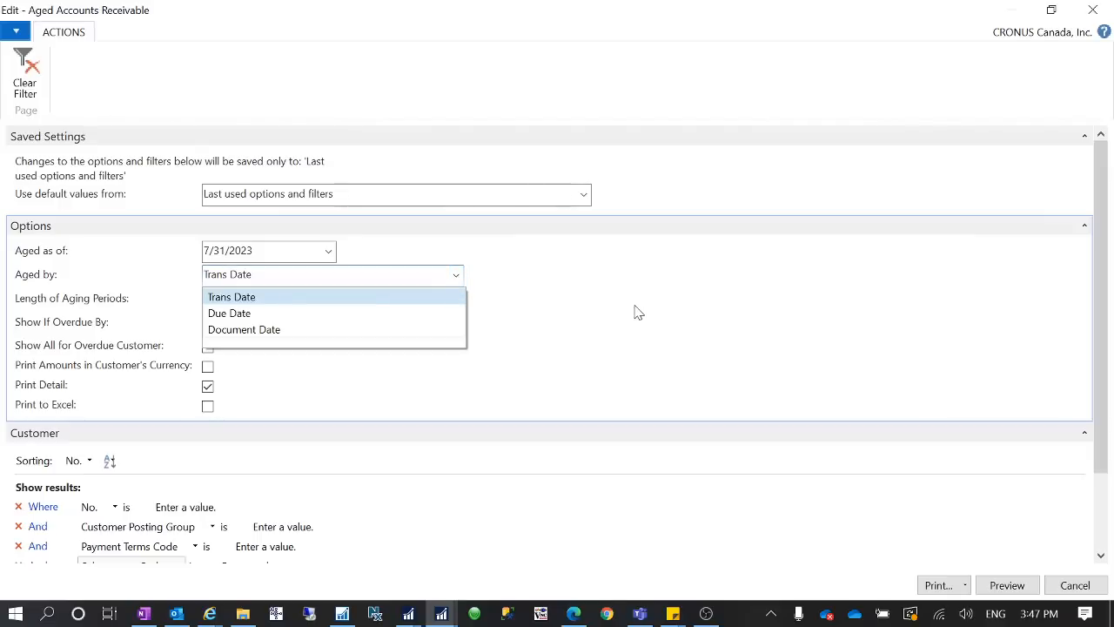
- Review the Aged by date choices in the Aged Accounts Receivable report options, then close the report request without running it
{"action": "key", "text": "Escape"}
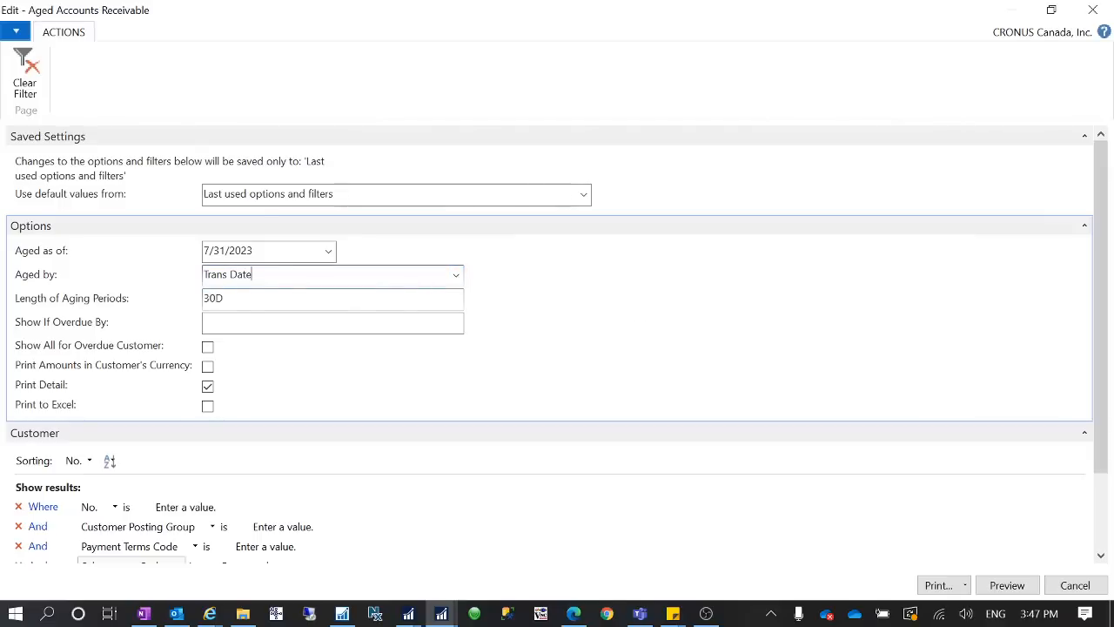
{"action": "left_click", "coordinate": [455, 275]}
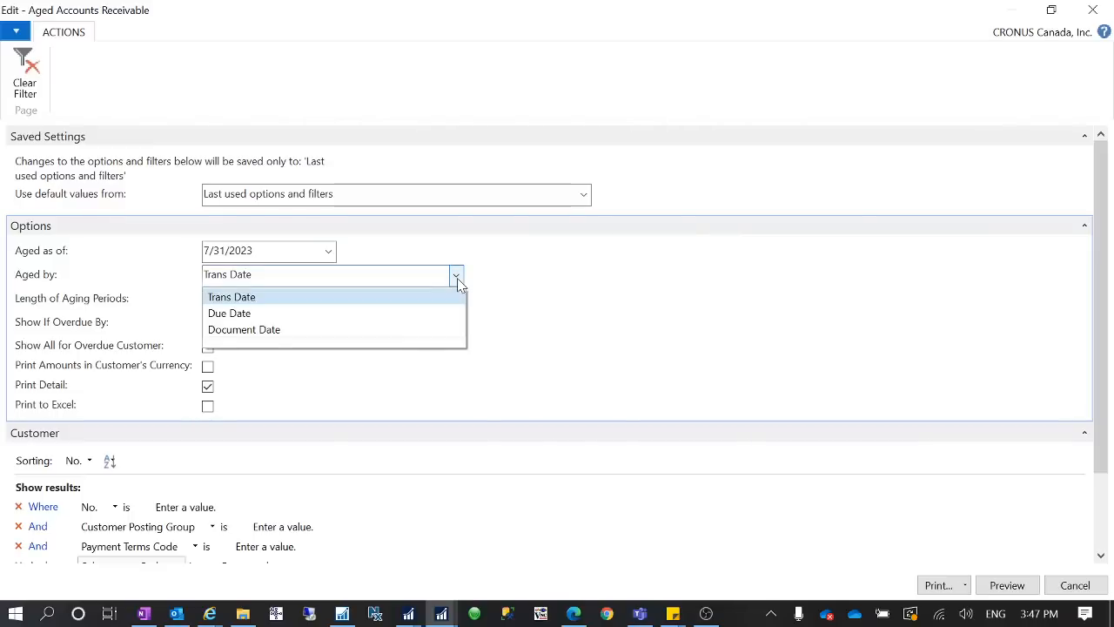
{"action": "left_click", "coordinate": [554, 289]}
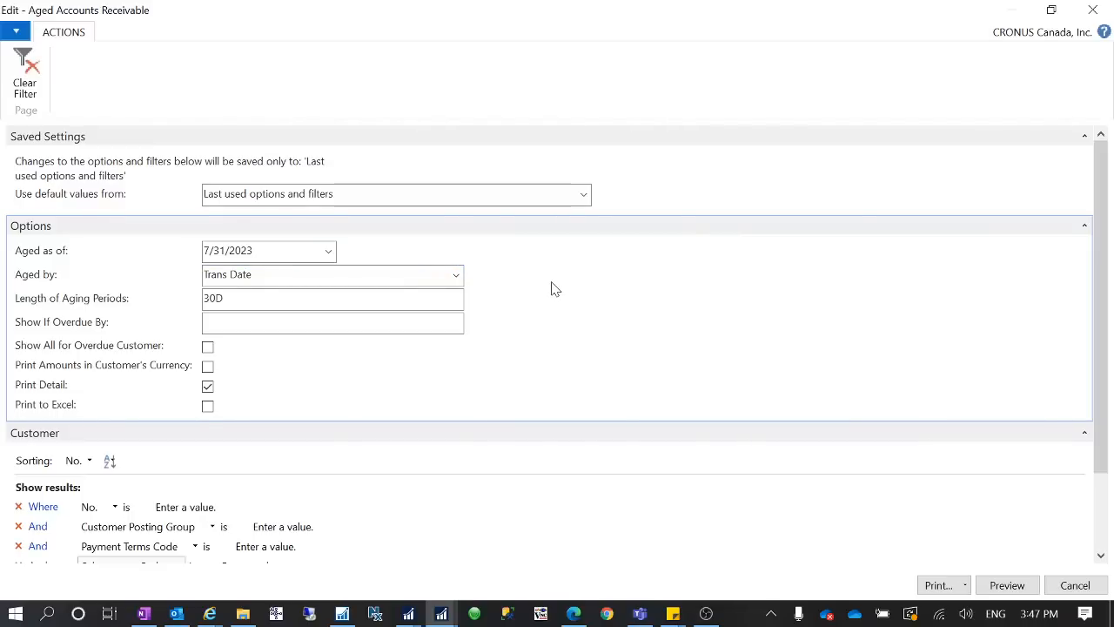
{"action": "left_click", "coordinate": [456, 274]}
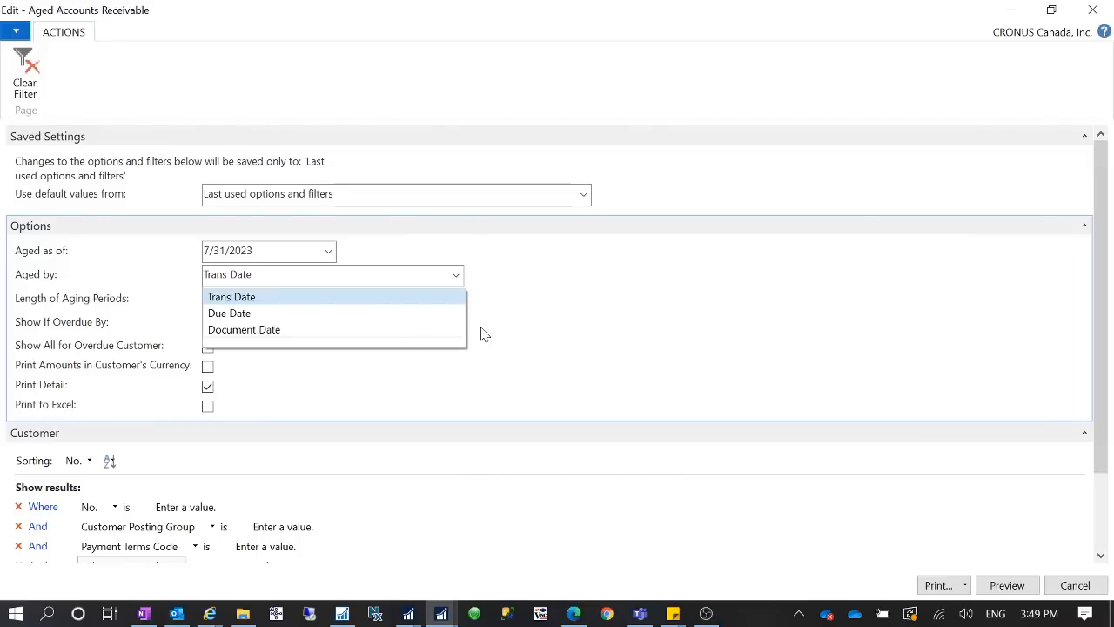
{"action": "left_click", "coordinate": [1049, 15]}
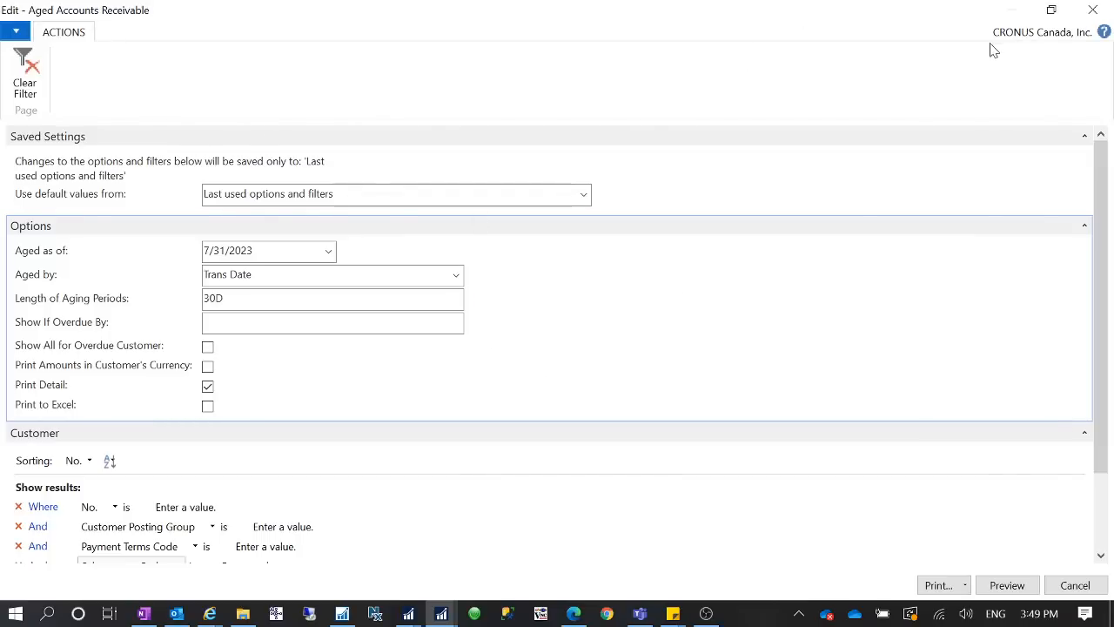
{"action": "left_click", "coordinate": [1050, 11]}
{"action": "left_click", "coordinate": [1076, 35]}
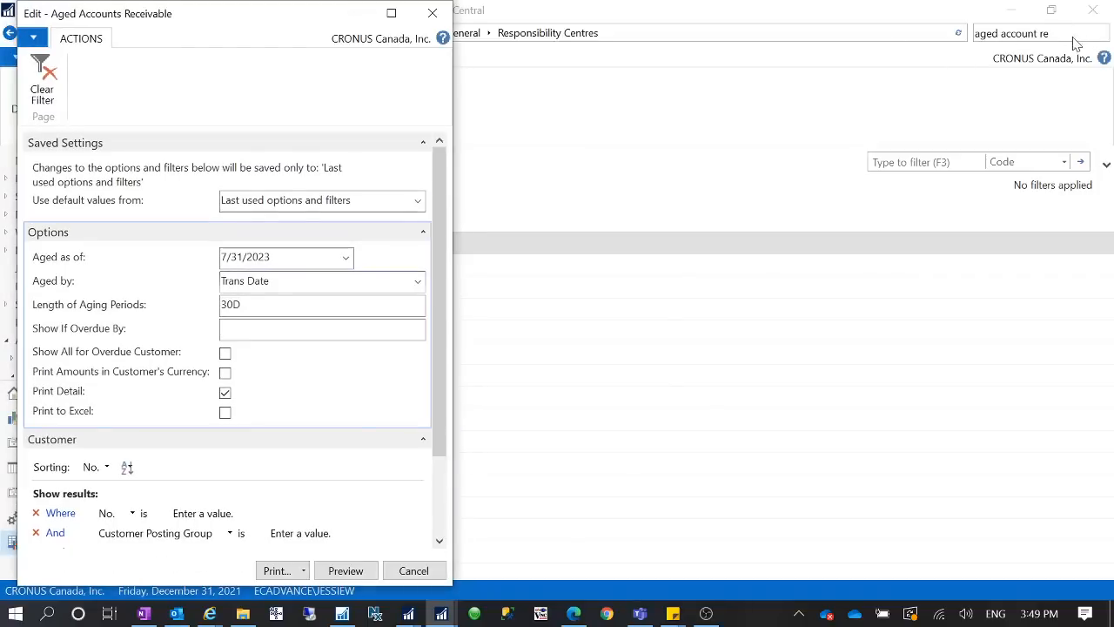
{"action": "left_click", "coordinate": [431, 13]}
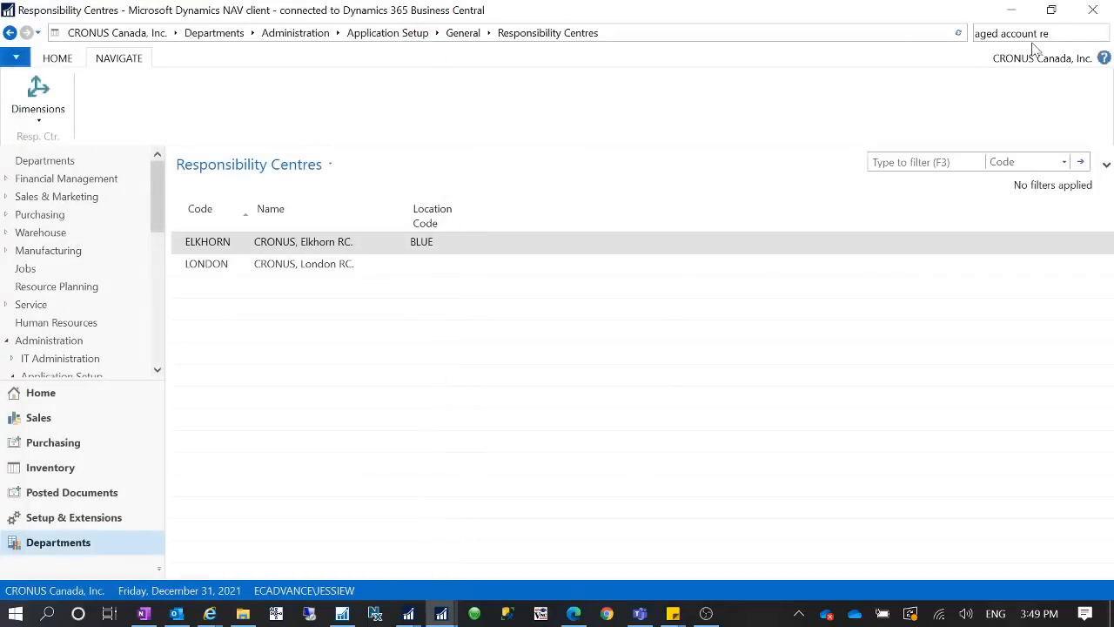
- Find the Aged Accounts Payable report, check its Aging Method choices, and close the report request
{"action": "key", "text": "BackSpace"}
{"action": "key", "text": "BackSpace"}
{"action": "key", "text": "BackSpace"}
{"action": "key", "text": "BackSpace"}
{"action": "type", "text": "t"}
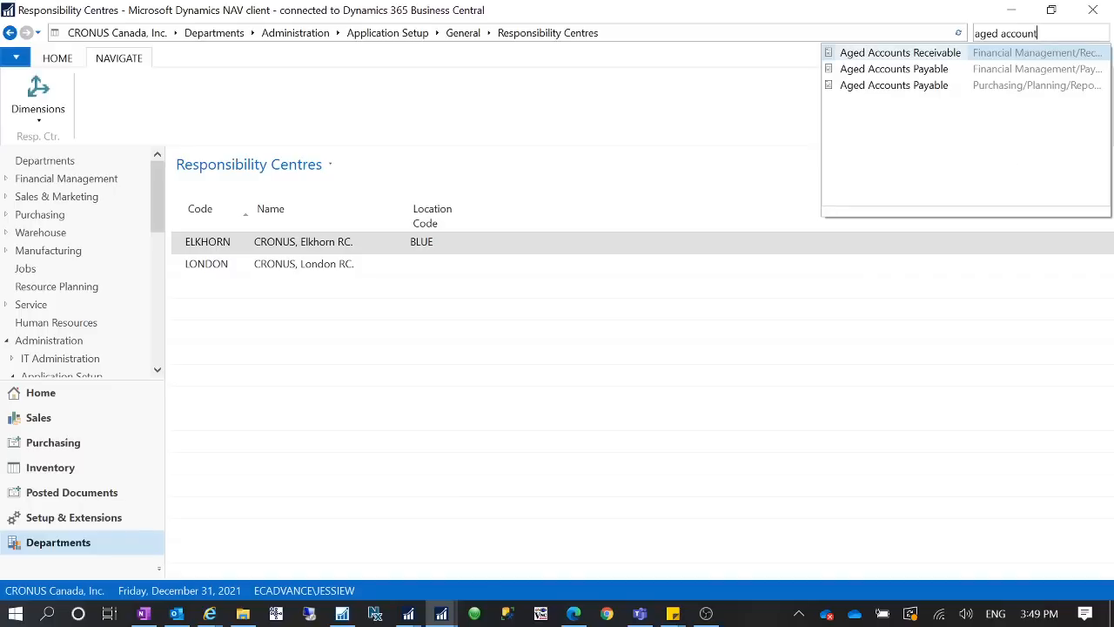
{"action": "left_click", "coordinate": [913, 67]}
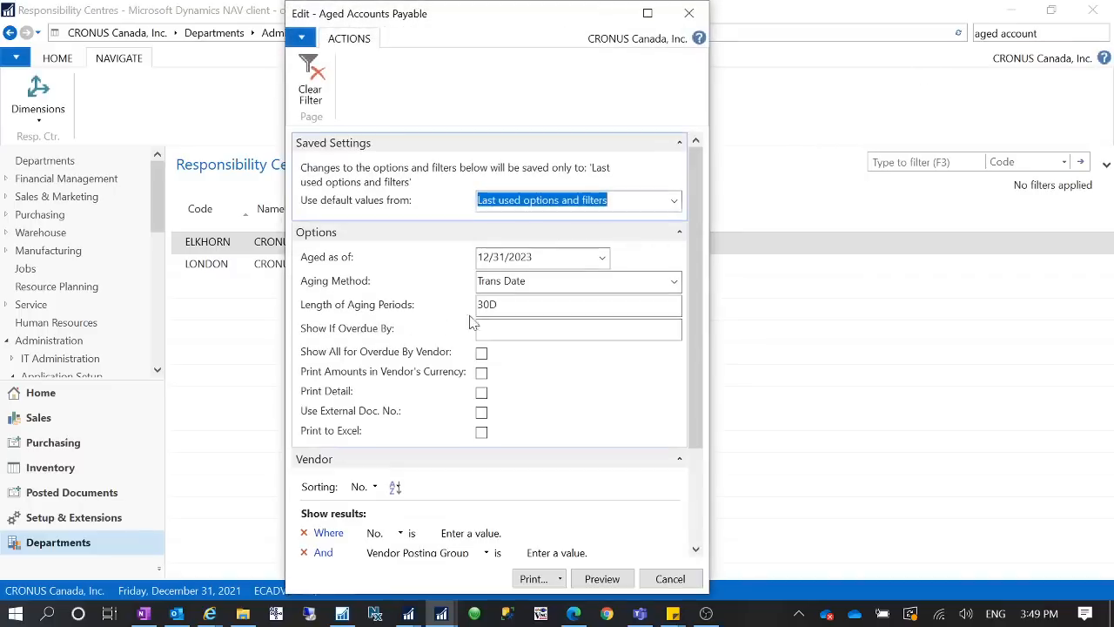
{"action": "left_click", "coordinate": [674, 285]}
{"action": "left_click", "coordinate": [609, 289]}
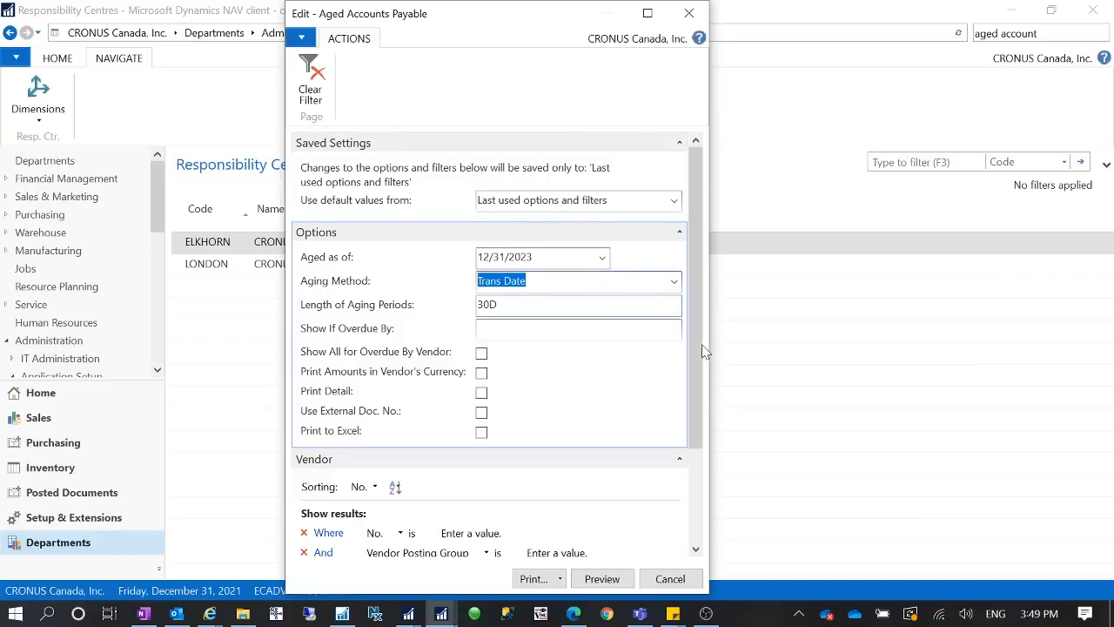
{"action": "left_click", "coordinate": [688, 13]}
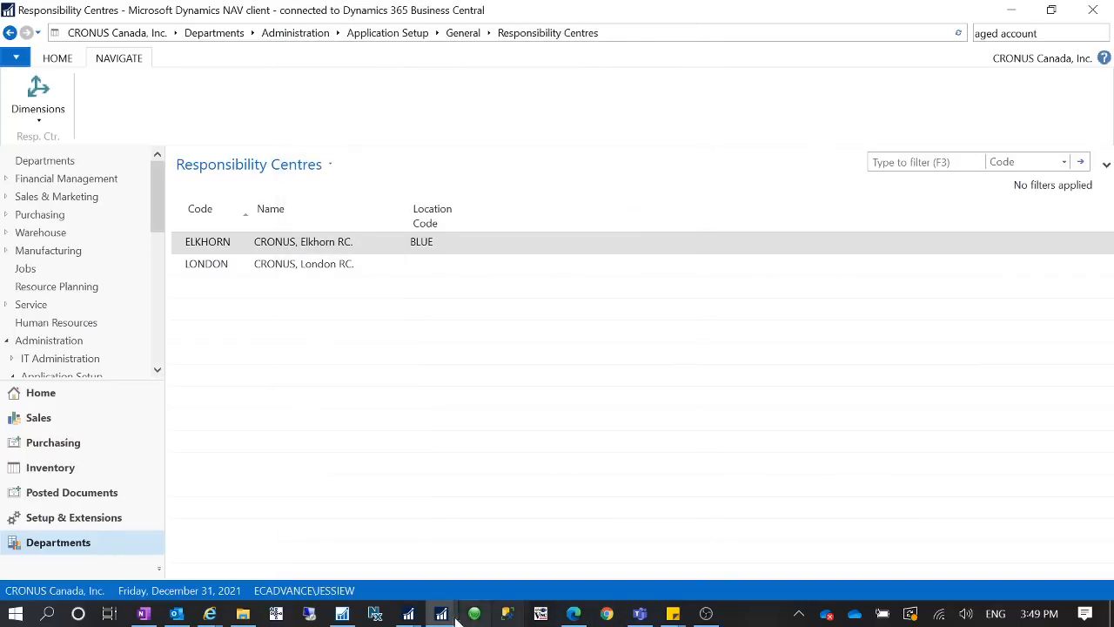
- Reopen the Aged Accounts Receivable report request, examine the Aged by choices Trans Date, Due Date and Document Date, and close it
{"action": "mouse_move", "coordinate": [441, 613]}
{"action": "left_click", "coordinate": [323, 562]}
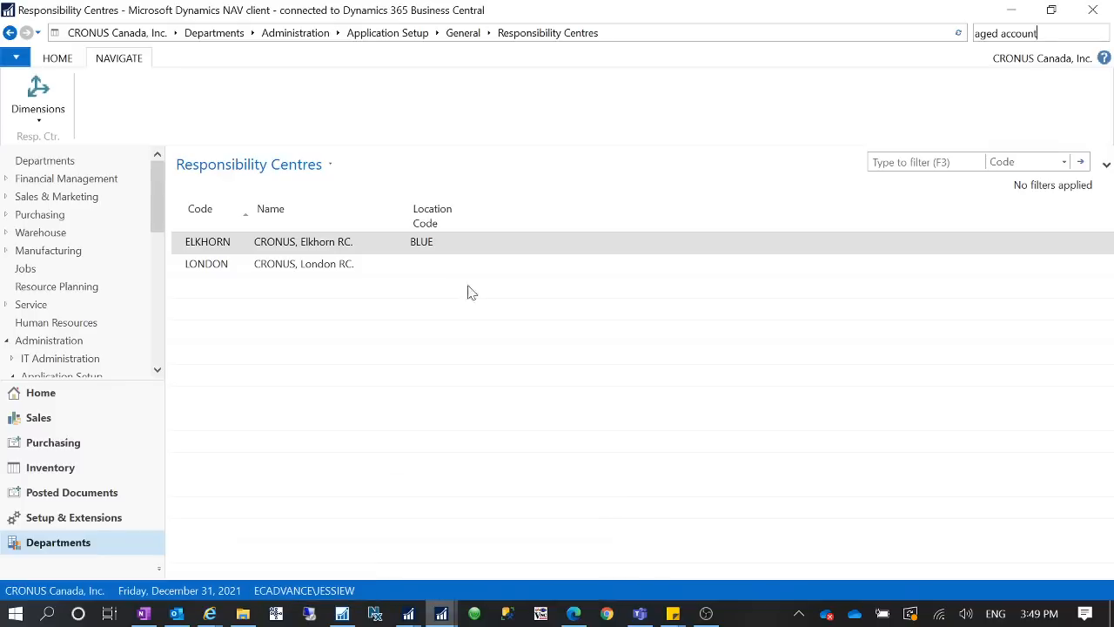
{"action": "type", "text": "recei"}
{"action": "left_click", "coordinate": [956, 61]}
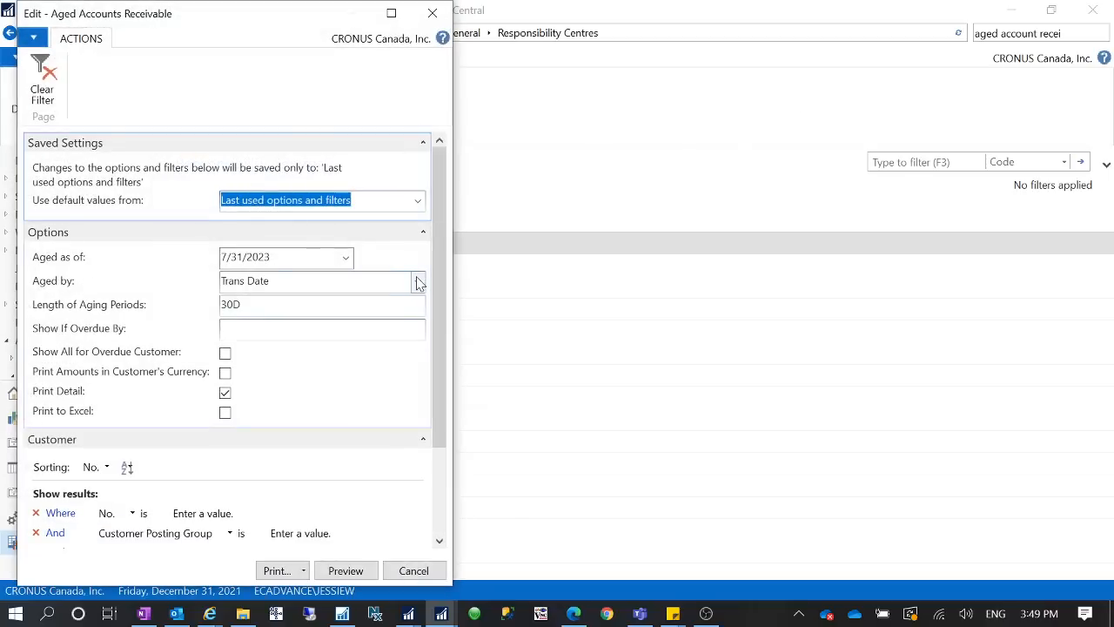
{"action": "left_click", "coordinate": [418, 281]}
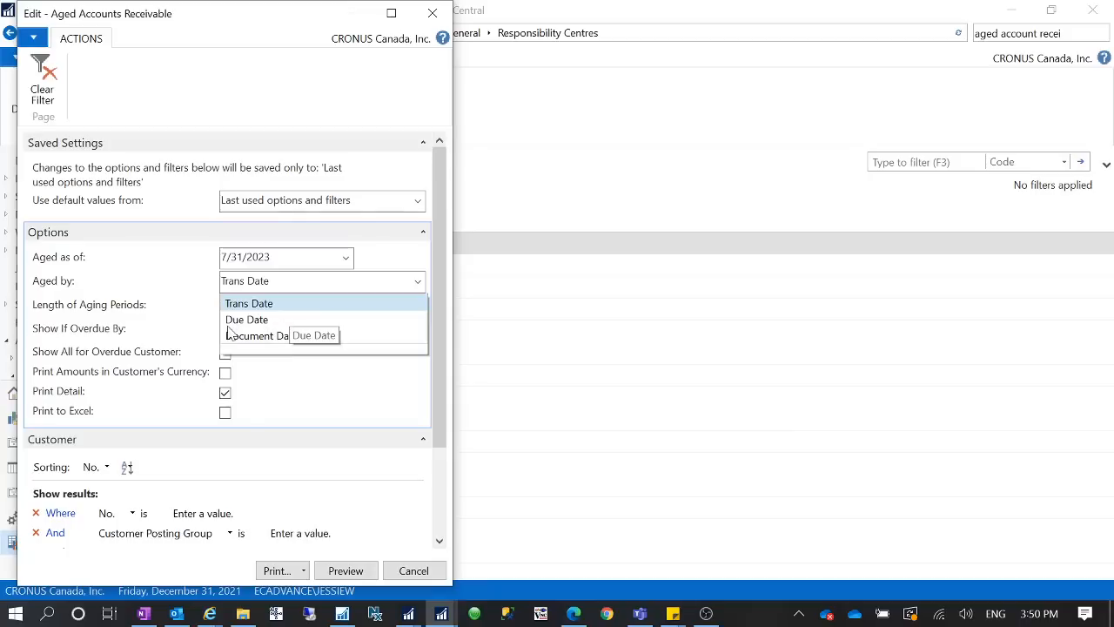
{"action": "left_click", "coordinate": [111, 288]}
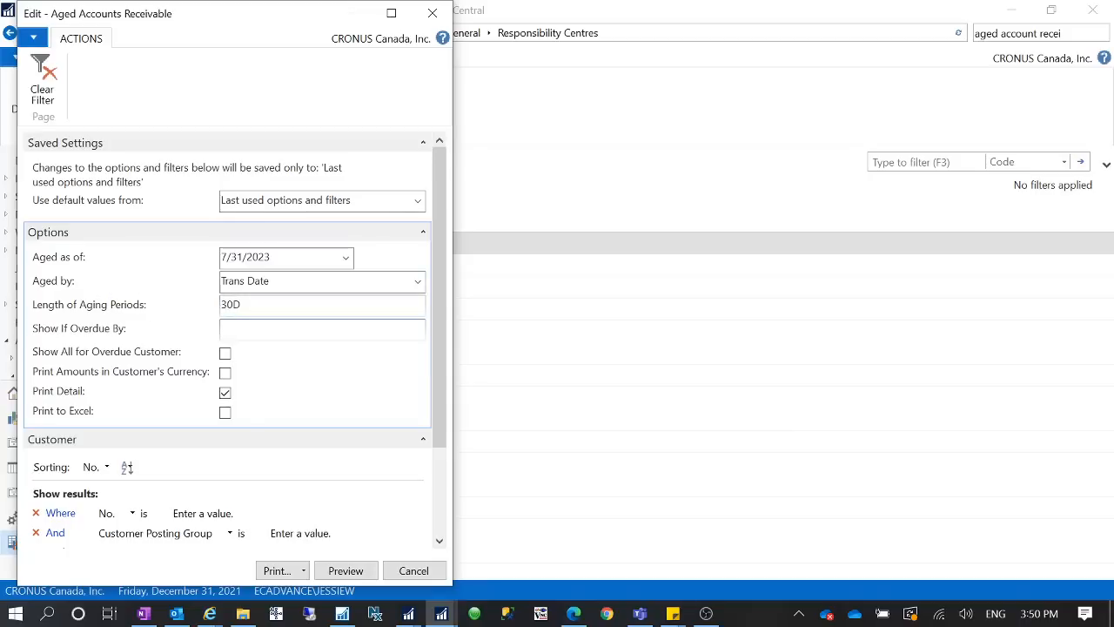
{"action": "left_click", "coordinate": [417, 287]}
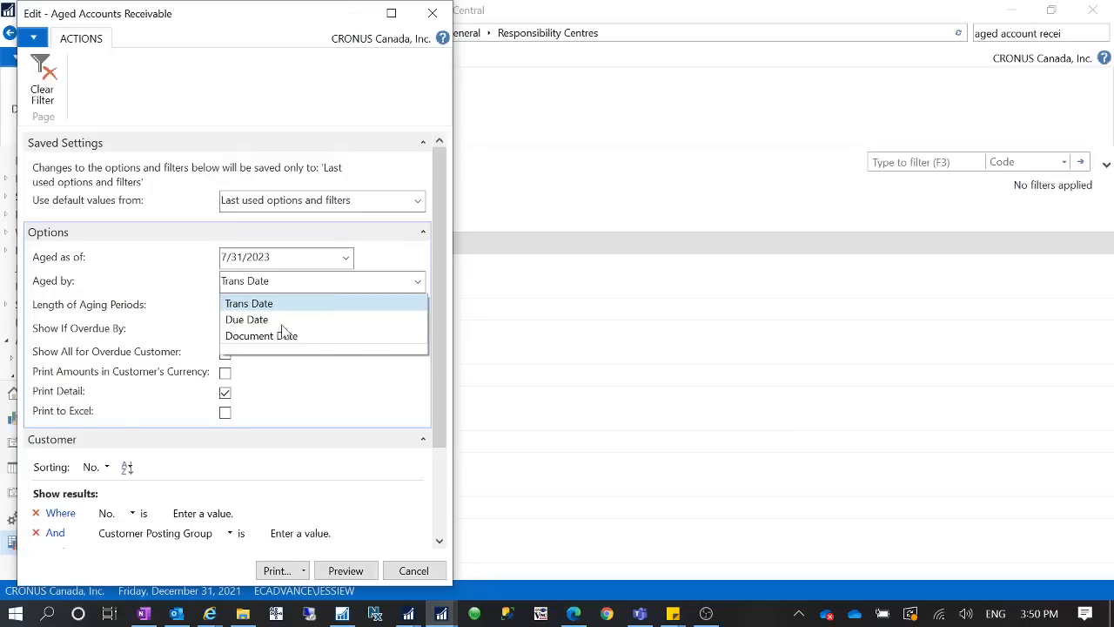
{"action": "left_click", "coordinate": [363, 402]}
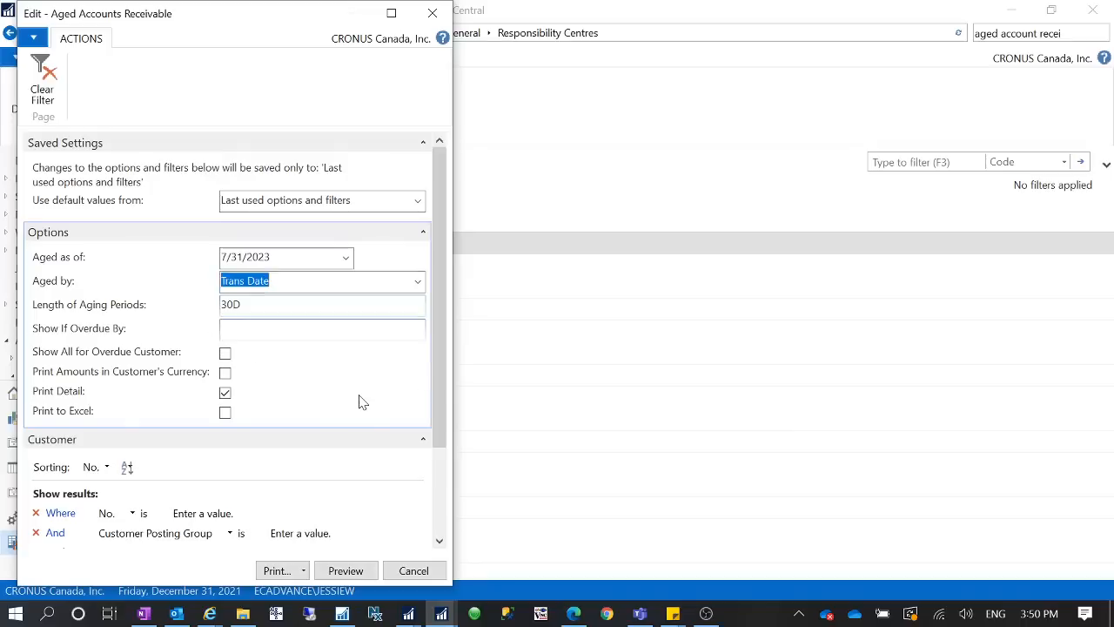
{"action": "left_click", "coordinate": [432, 13]}
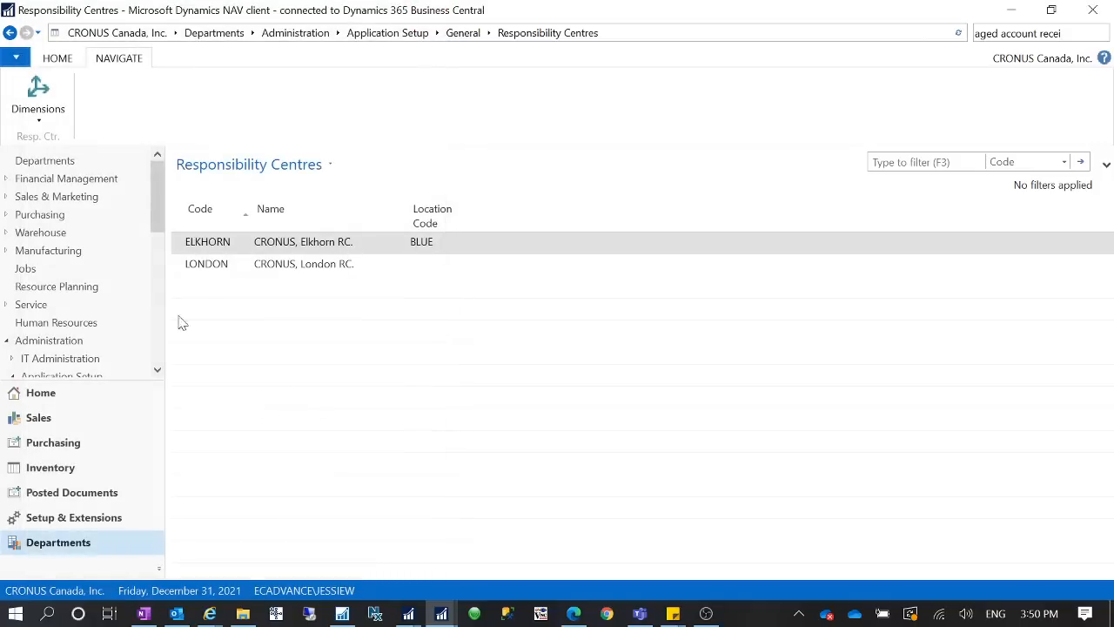
- Open the New Concepts Furniture sales order and set its Posting Date to 11/25/2020, accepting the exchange rate update
{"action": "left_click", "coordinate": [67, 393]}
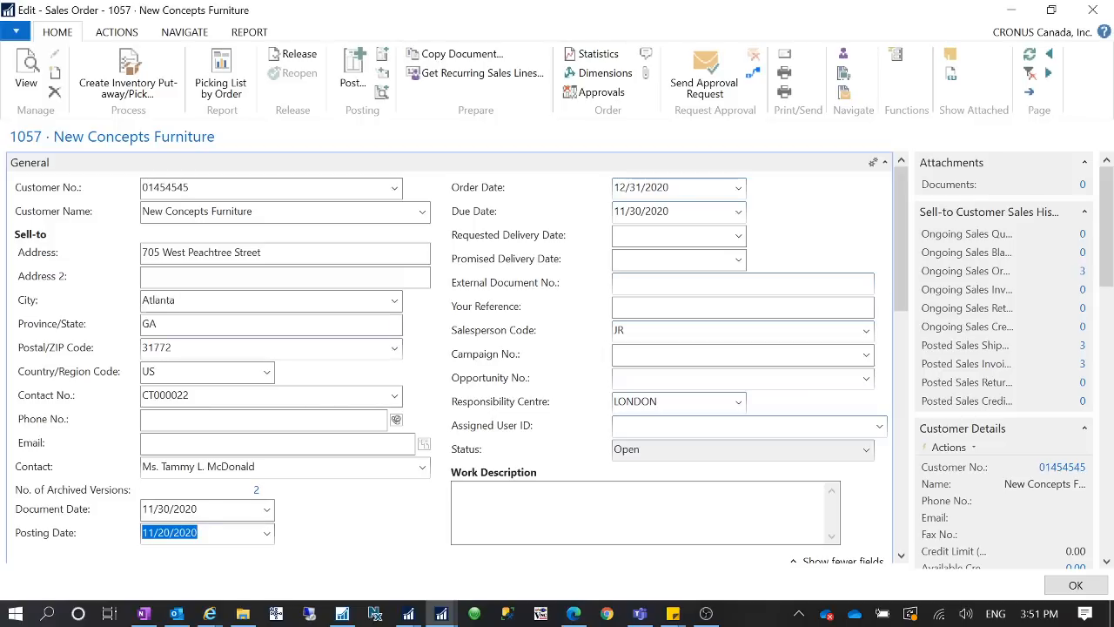
{"action": "left_click", "coordinate": [197, 531]}
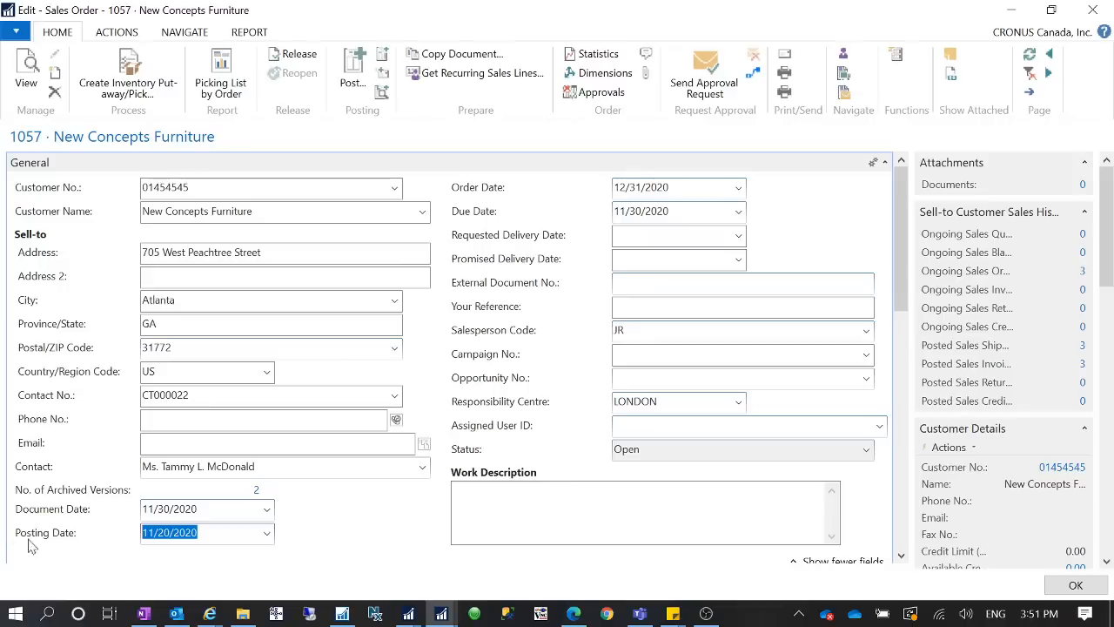
{"action": "left_click", "coordinate": [156, 532]}
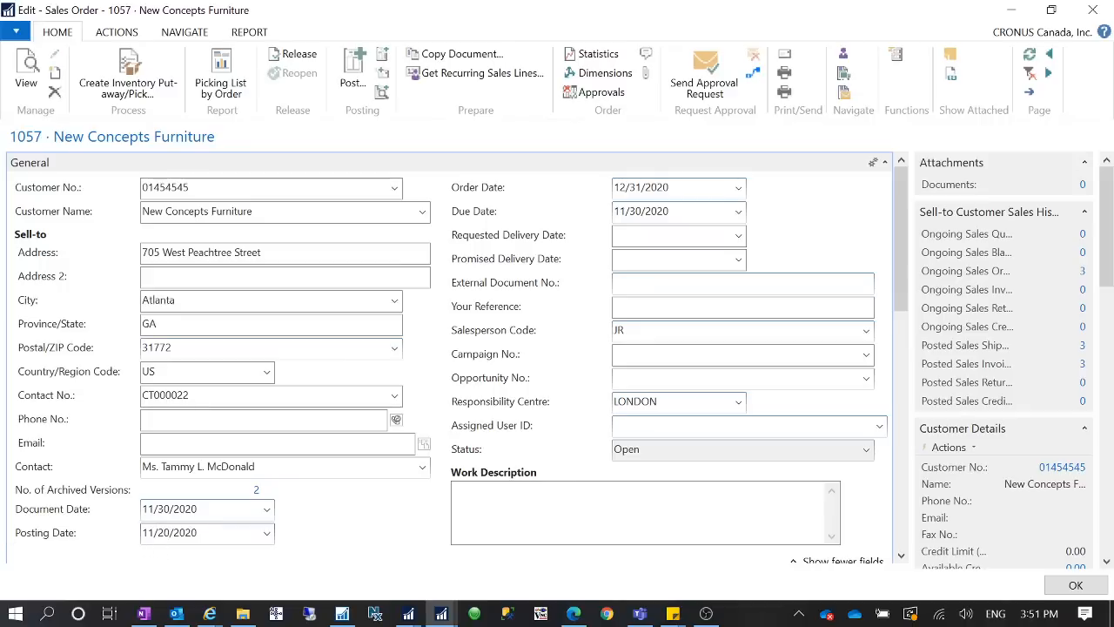
{"action": "left_click_drag", "start_coordinate": [157, 531], "coordinate": [171, 532]}
{"action": "type", "text": "25"}
{"action": "key", "text": "Tab"}
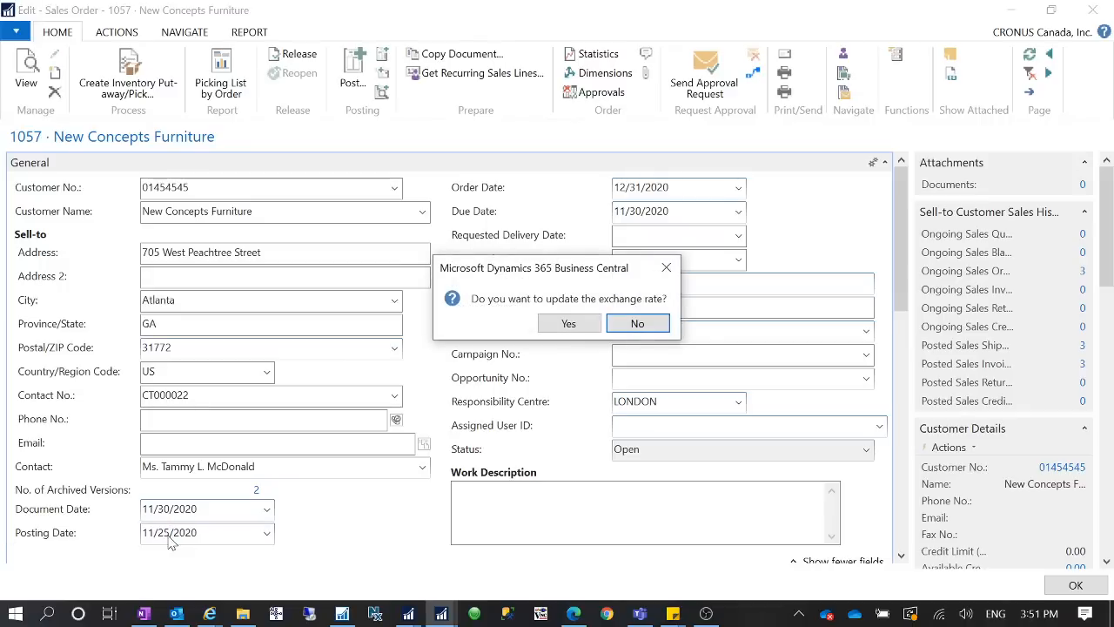
{"action": "left_click", "coordinate": [568, 324]}
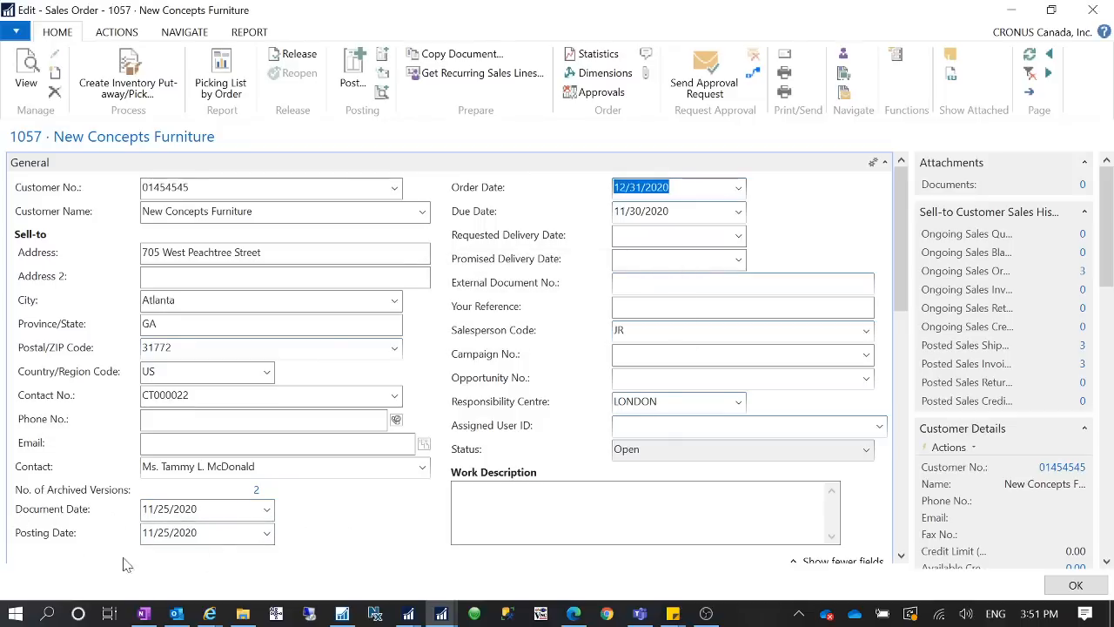
{"action": "left_click", "coordinate": [169, 508]}
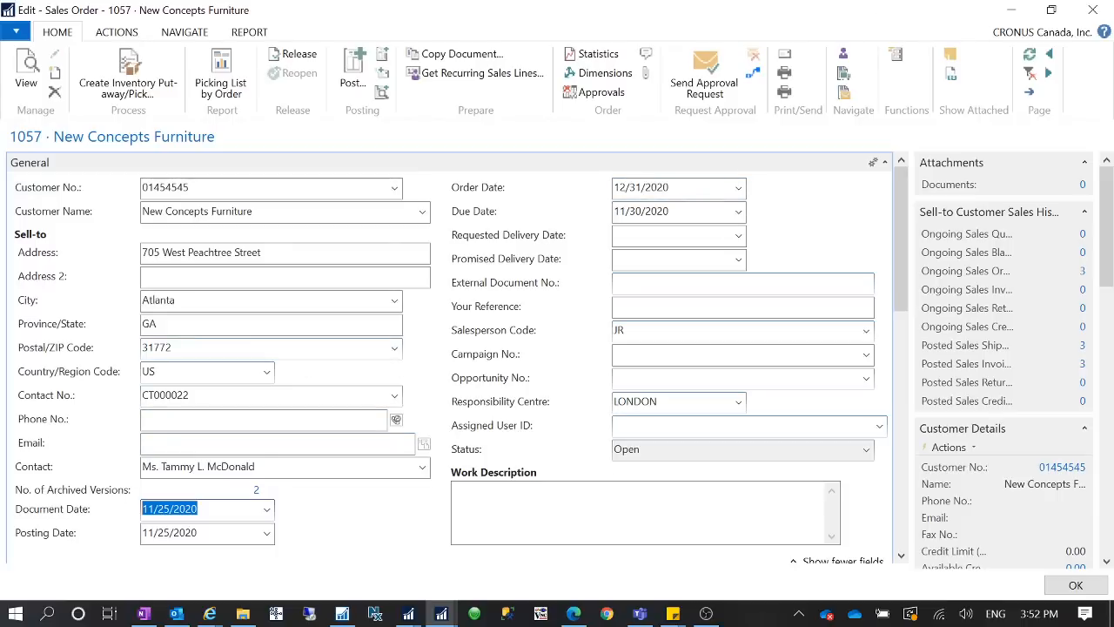
- Leave the sales order open, look up the Aged by choices in the Aged Accounts Receivable report request, and close the request
{"action": "left_click", "coordinate": [1022, 11]}
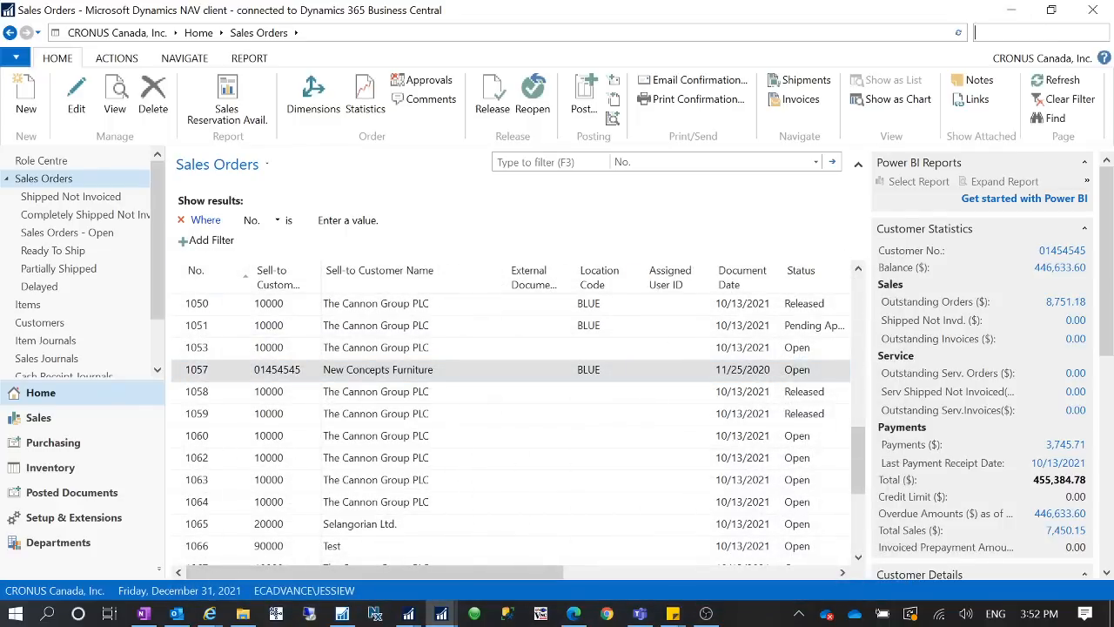
{"action": "type", "text": "aged account re"}
{"action": "left_click", "coordinate": [948, 54]}
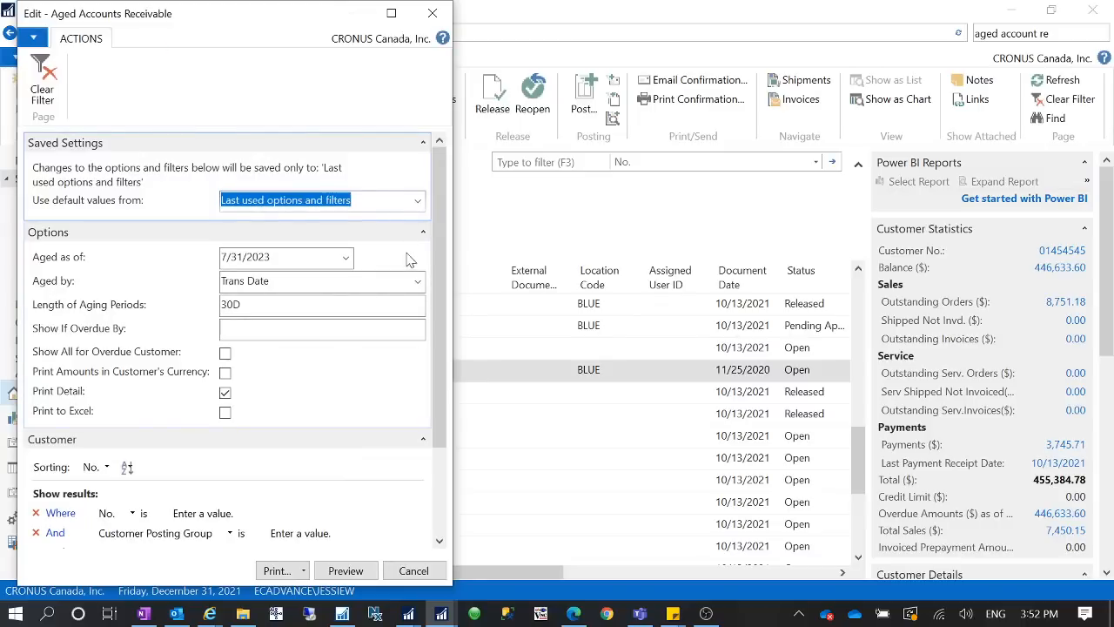
{"action": "left_click", "coordinate": [417, 281]}
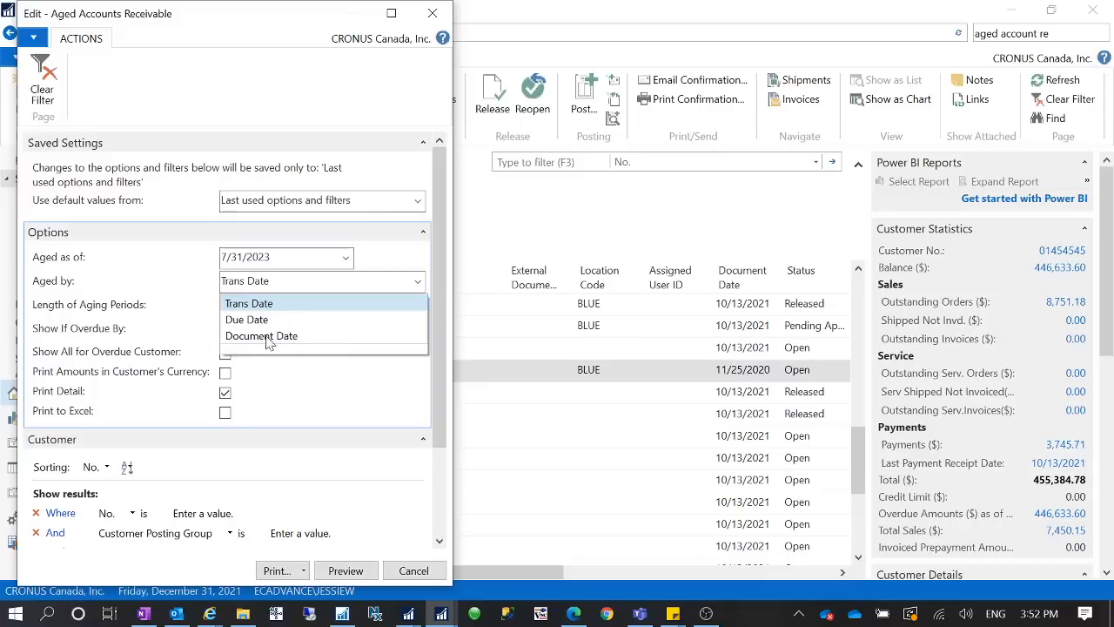
{"action": "left_click", "coordinate": [155, 330]}
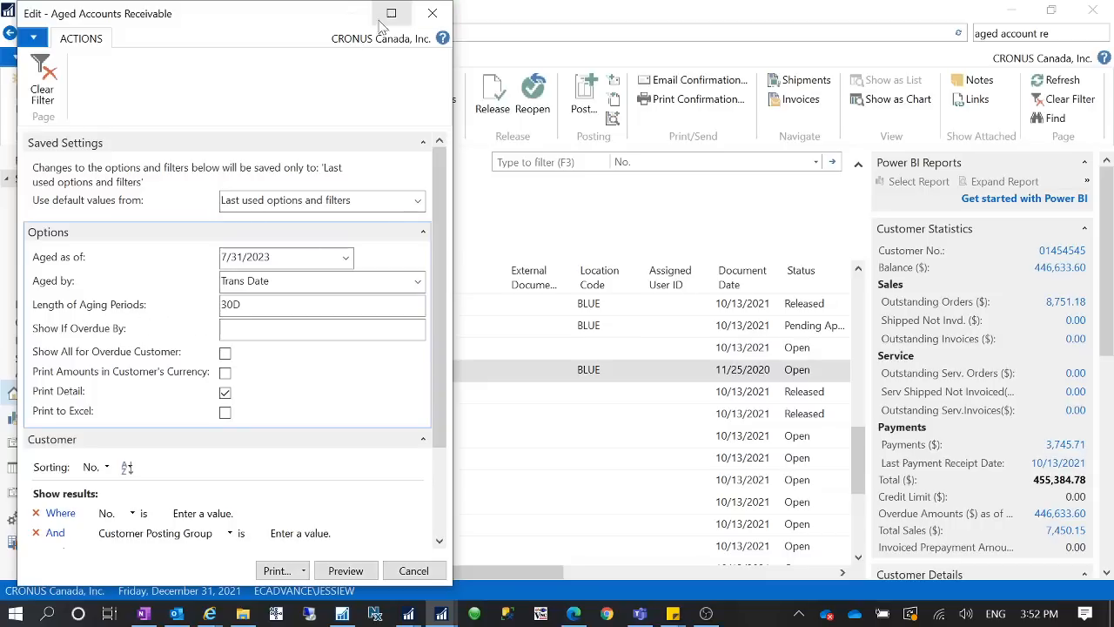
{"action": "left_click", "coordinate": [431, 13]}
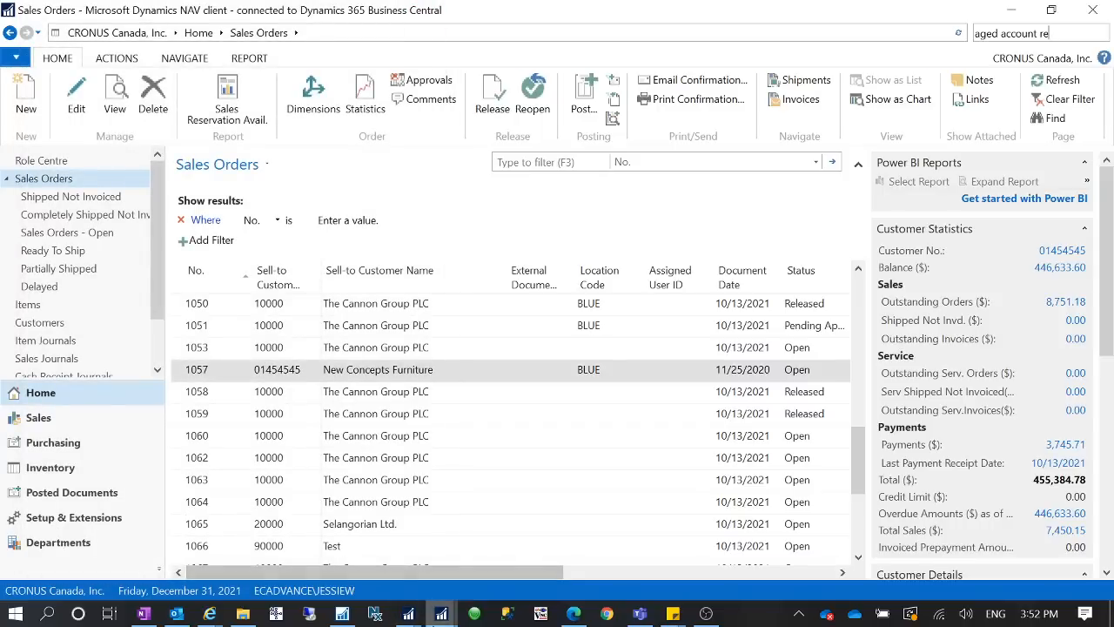
- Return to the New Concepts Furniture sales order, set its Document Date to 11/30/2020, and close the order
{"action": "left_click", "coordinate": [522, 555]}
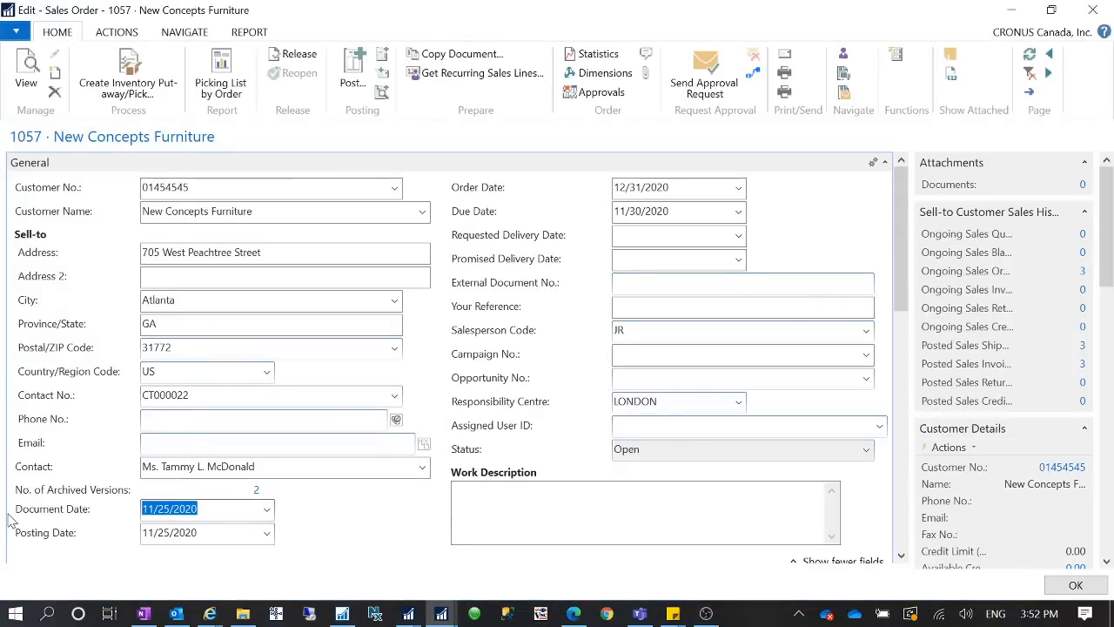
{"action": "left_click", "coordinate": [162, 508]}
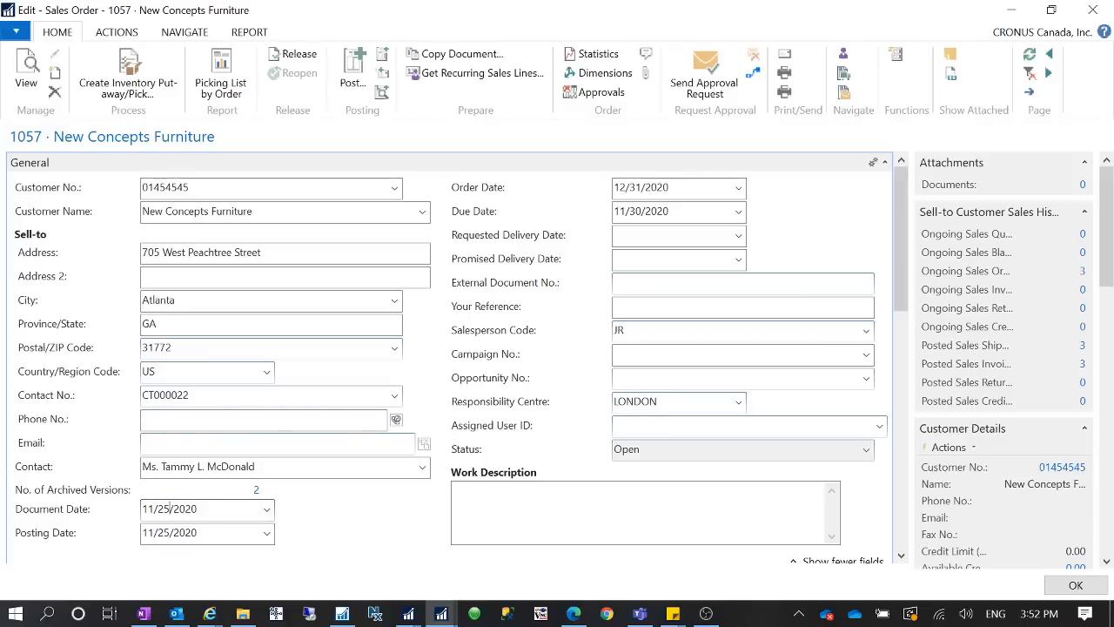
{"action": "key", "text": "BackSpace"}
{"action": "key", "text": "Delete"}
{"action": "type", "text": "30"}
{"action": "key", "text": "Tab"}
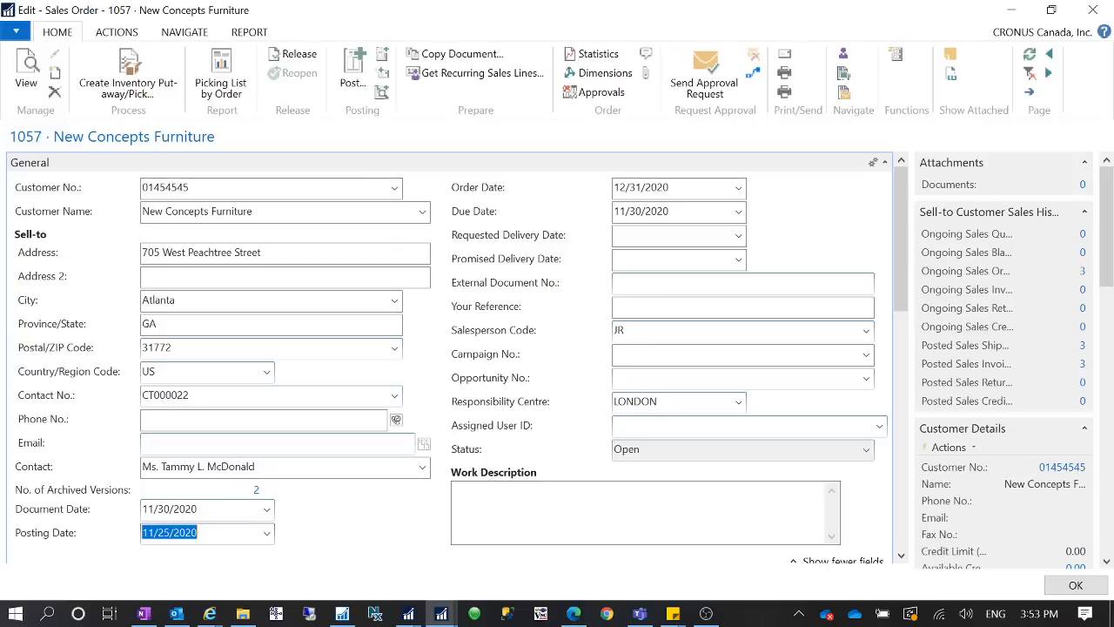
{"action": "left_click", "coordinate": [1093, 11]}
- Search for purchase orders and open the Purchase Orders list
{"action": "left_click", "coordinate": [1032, 33]}
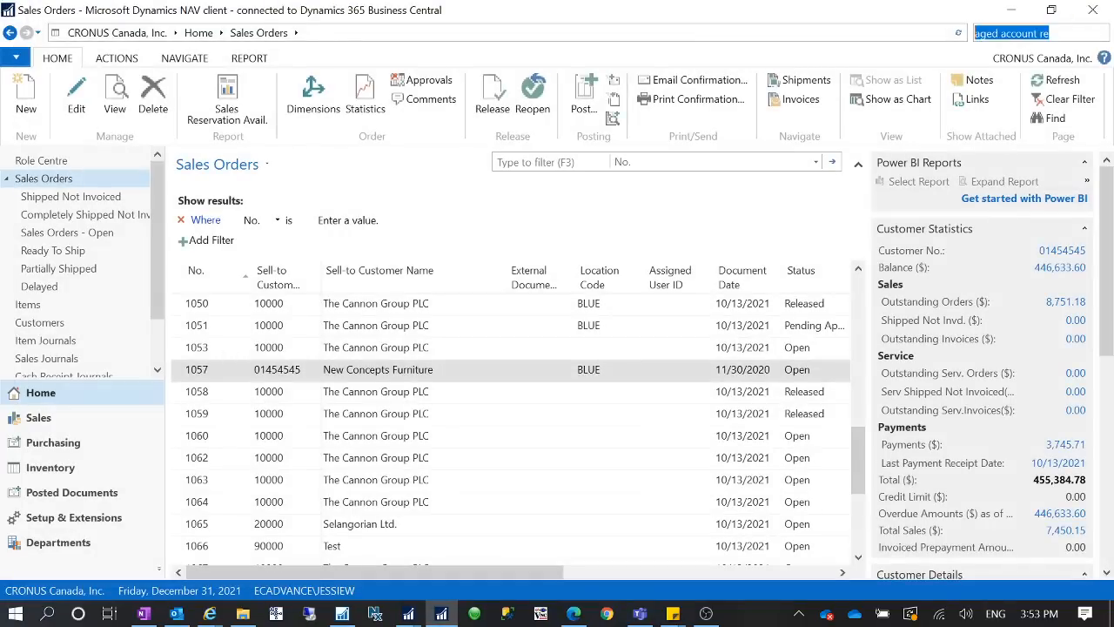
{"action": "type", "text": "purchase order"}
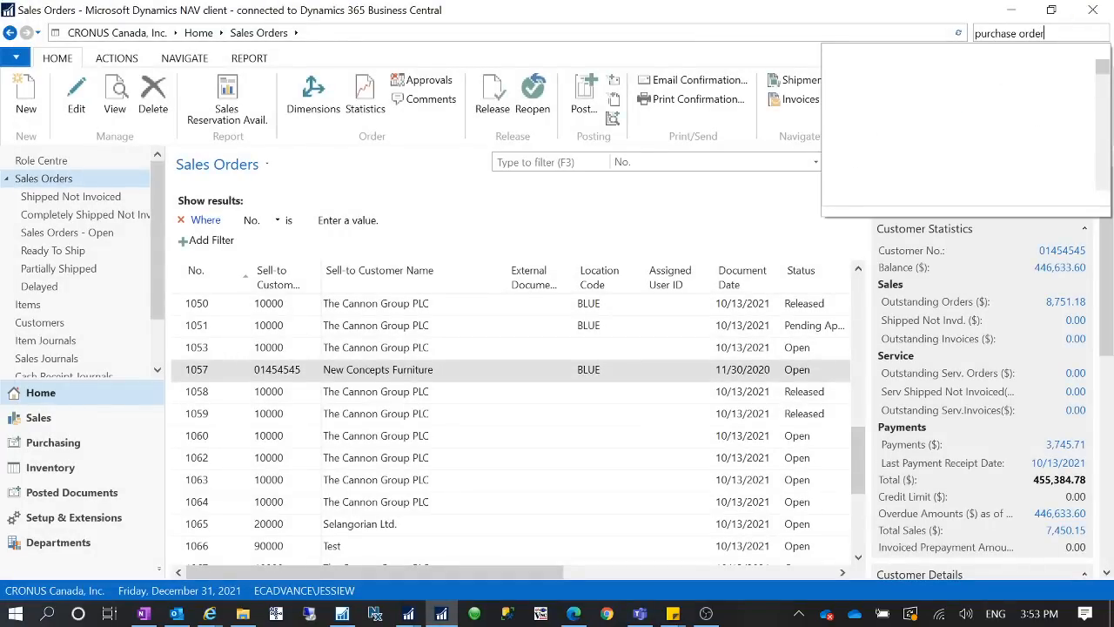
{"action": "key", "text": "Return"}
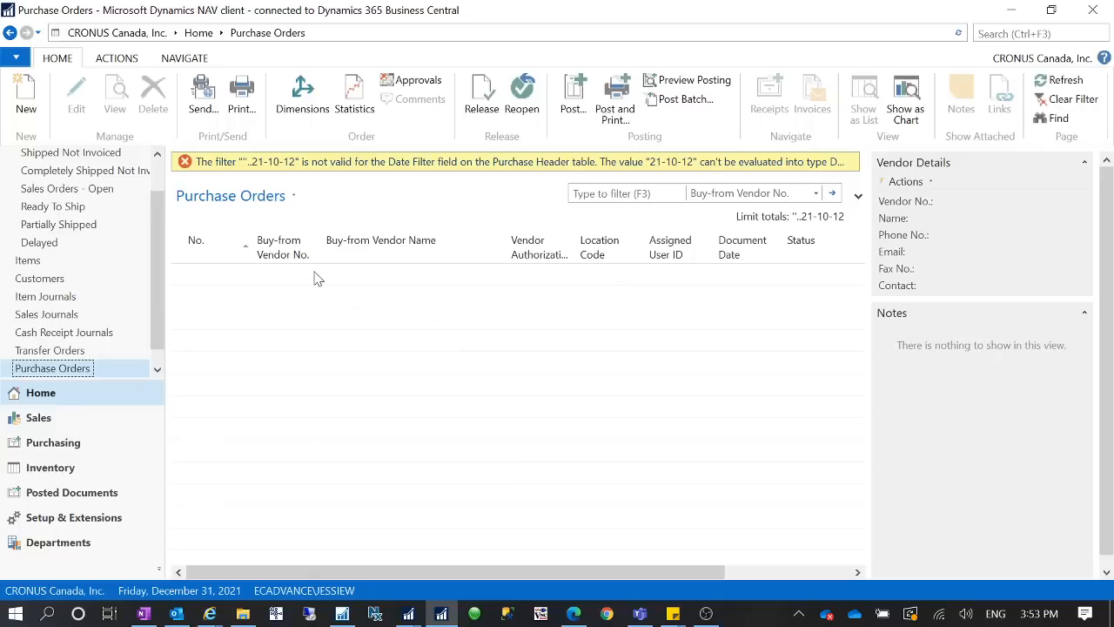
- Clear the invalid filter on the Purchase Orders list and open the first Service Electronics Ltd. order
{"action": "left_click", "coordinate": [243, 200]}
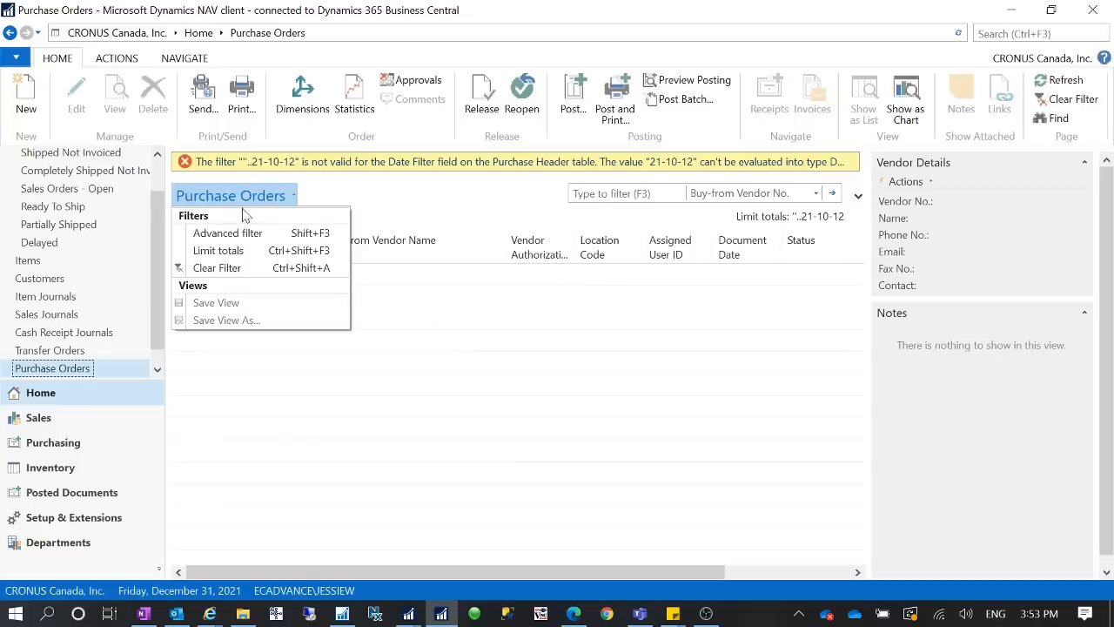
{"action": "left_click", "coordinate": [246, 271]}
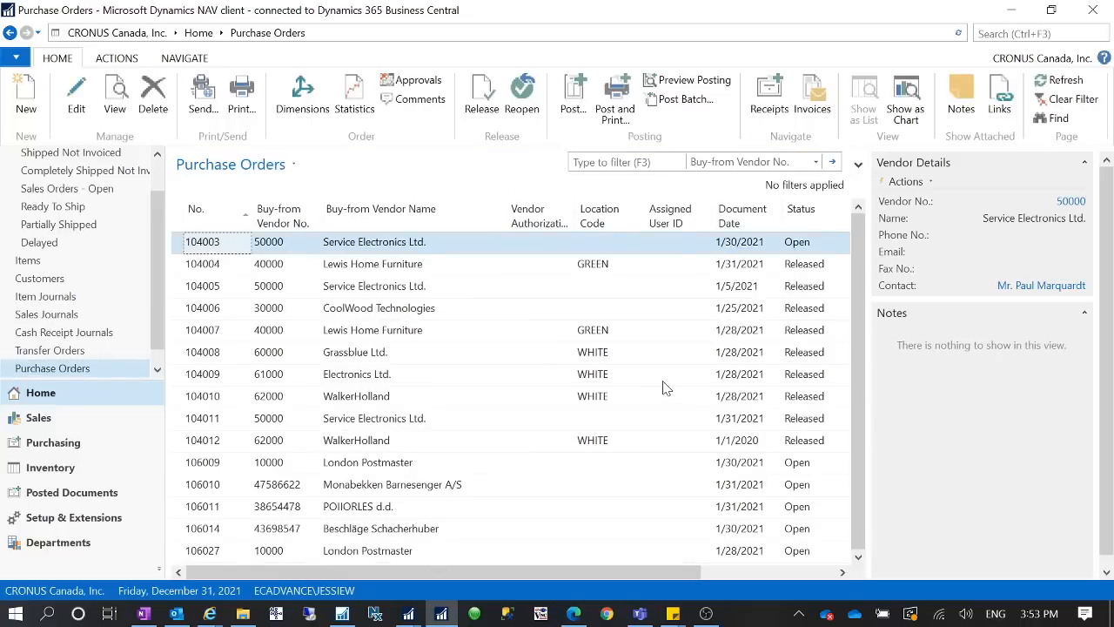
{"action": "double_click", "coordinate": [659, 350]}
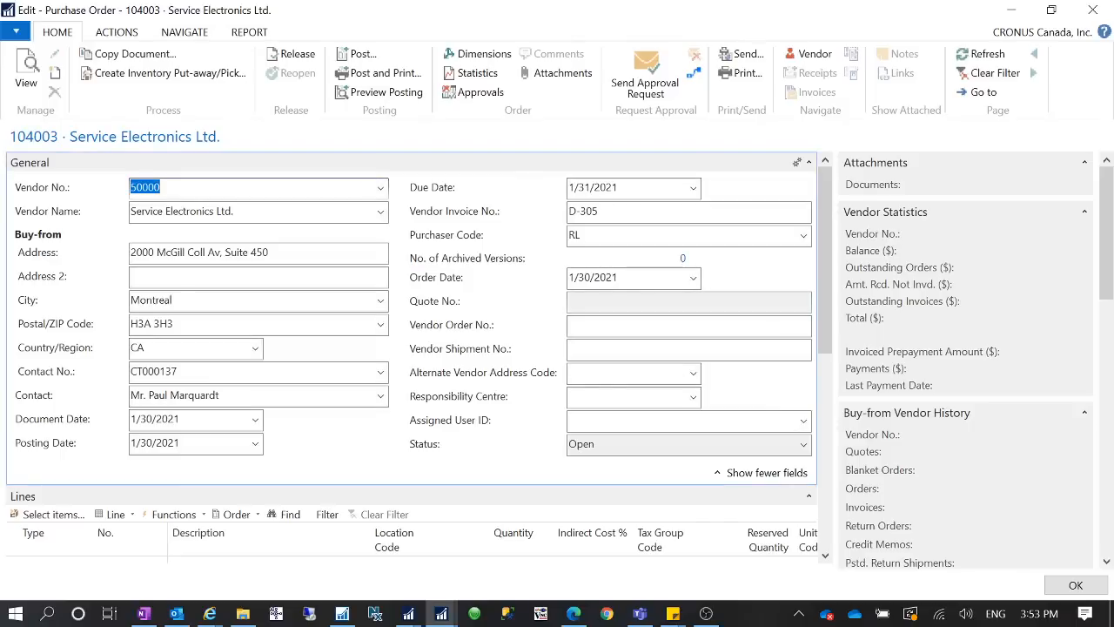
- Review the order date on the Service Electronics Ltd. purchase order and set its Document Date to 3/12/2021
{"action": "left_click", "coordinate": [619, 278]}
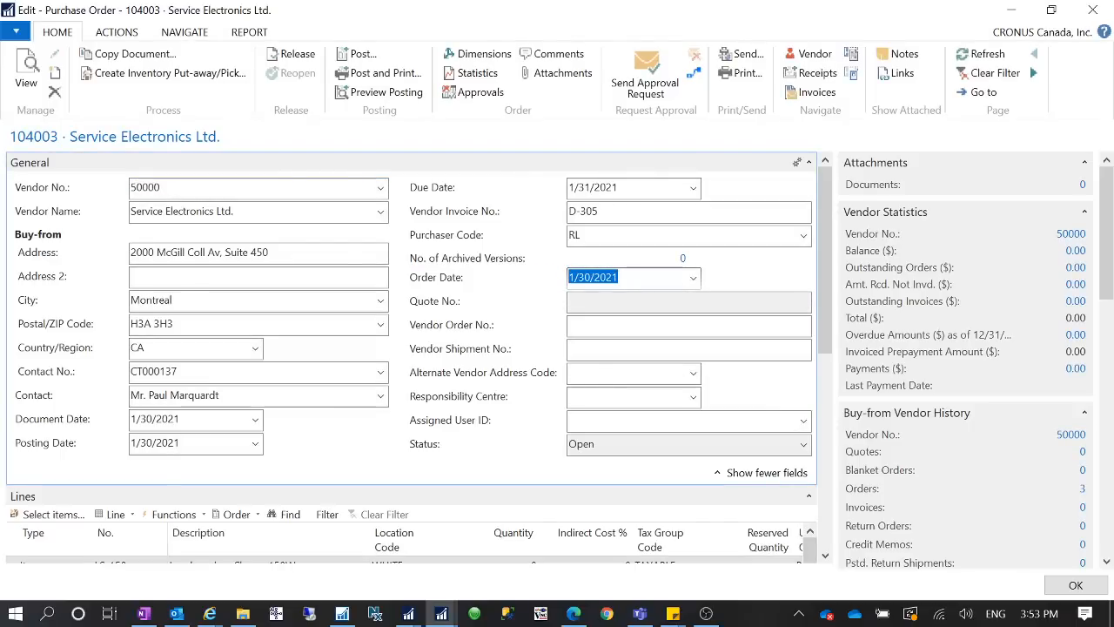
{"action": "left_click", "coordinate": [209, 418]}
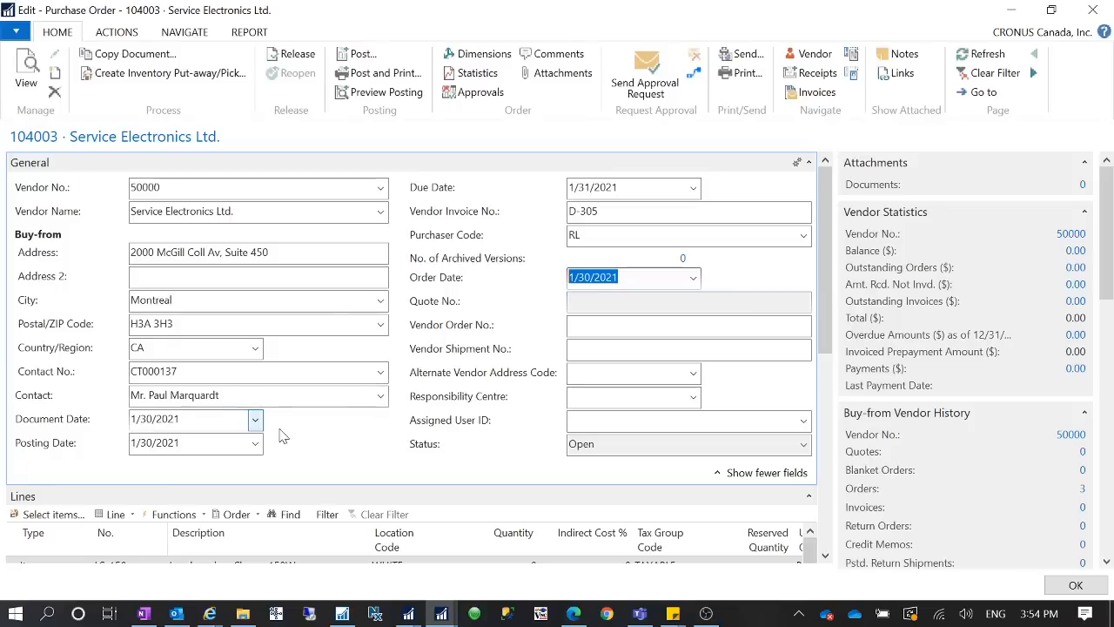
{"action": "left_click_drag", "start_coordinate": [184, 419], "coordinate": [130, 419]}
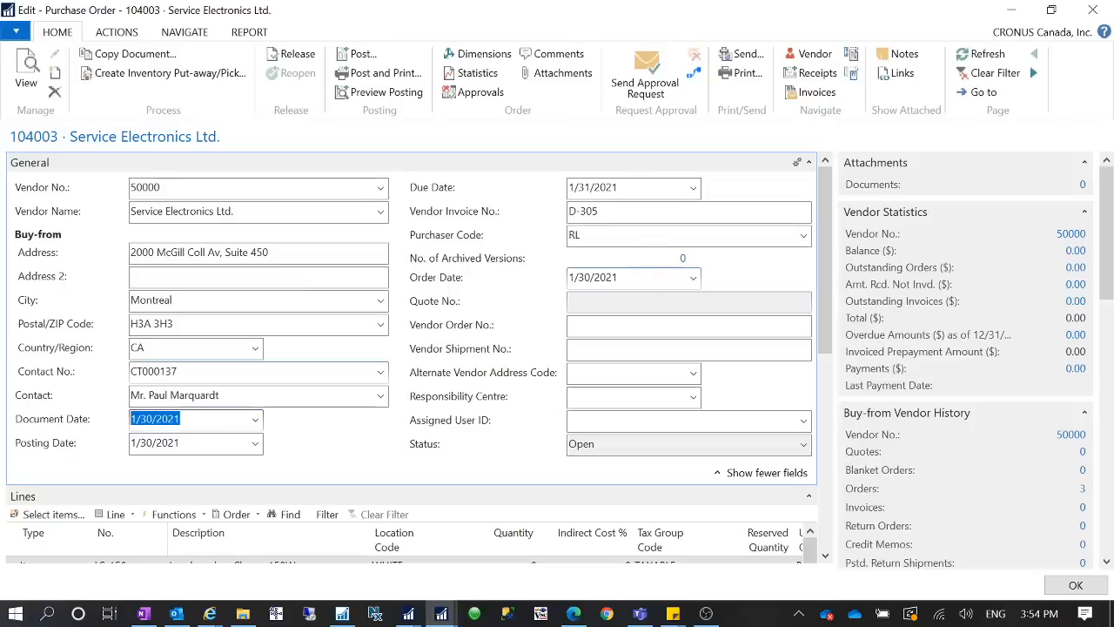
{"action": "left_click", "coordinate": [644, 278]}
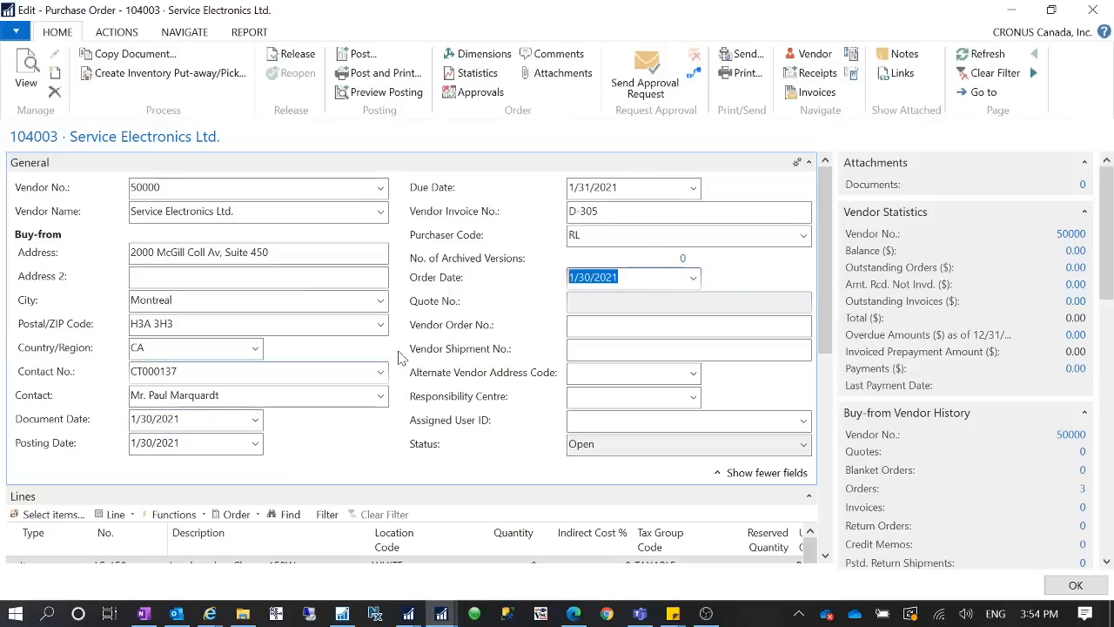
{"action": "left_click", "coordinate": [38, 420]}
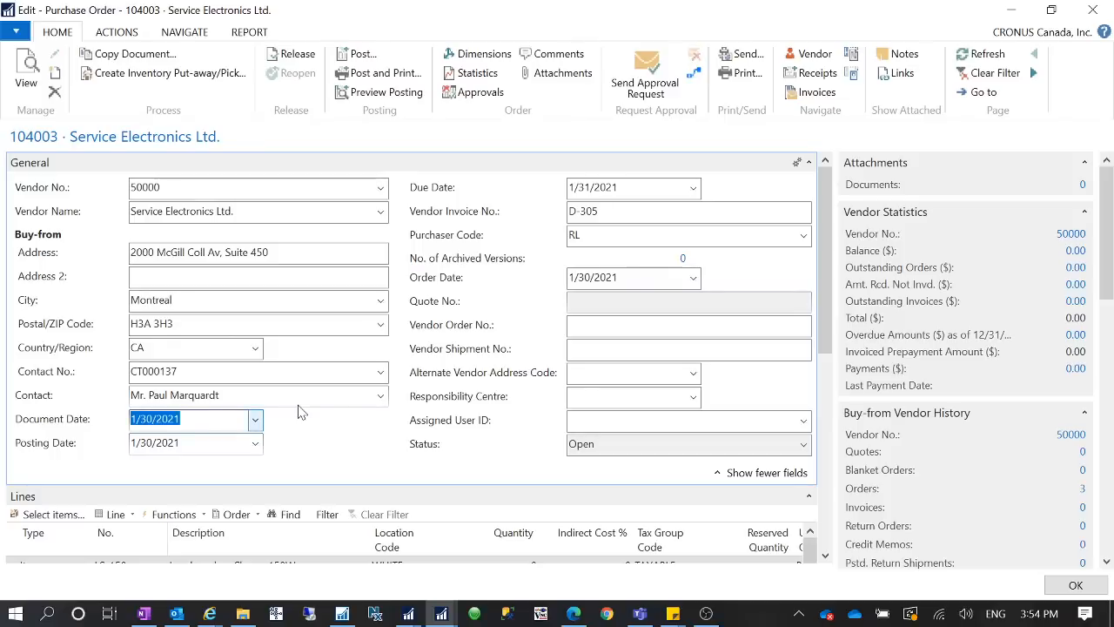
{"action": "type", "text": "3/12/2021"}
{"action": "key", "text": "Tab"}
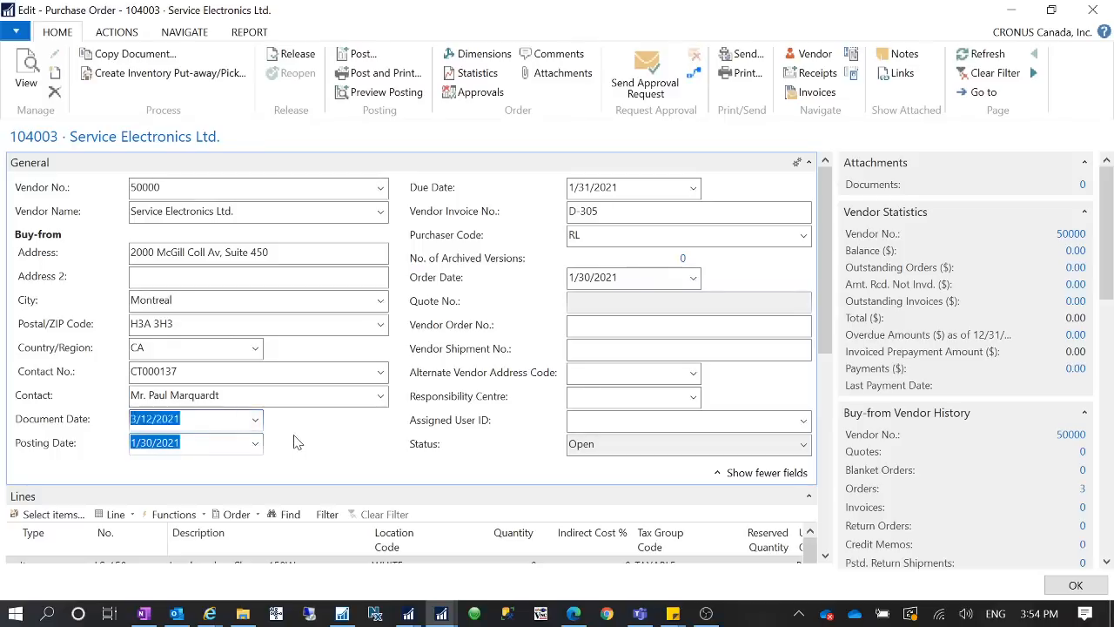
{"action": "key", "text": "shift+Tab"}
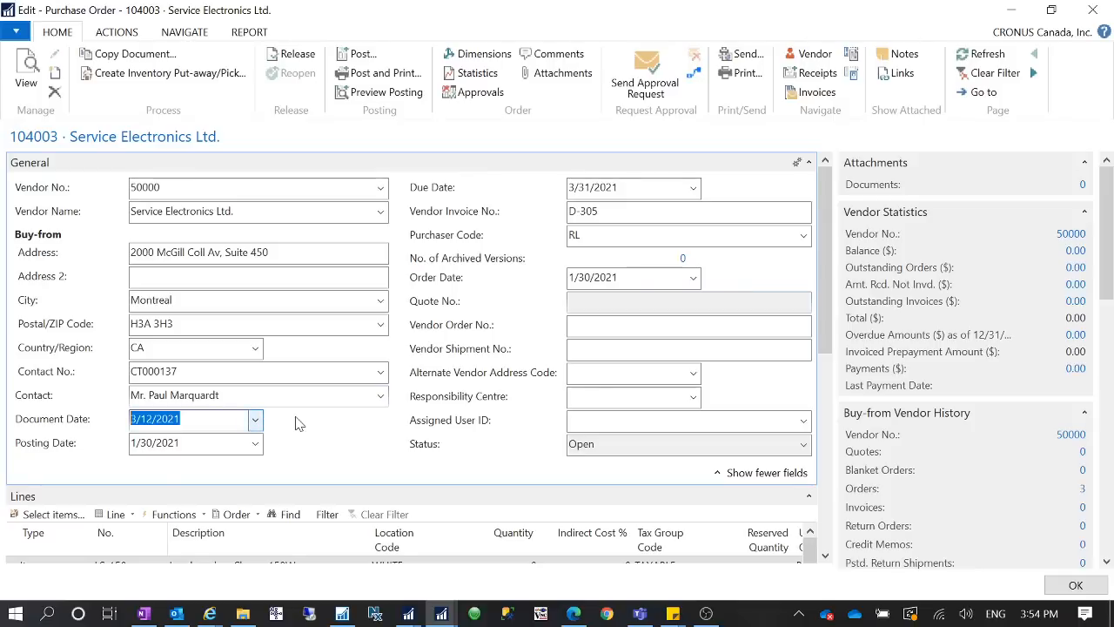
- Set the purchase order's Posting Date to 3/12/2021 and compare it with the Document Date
{"action": "left_click", "coordinate": [200, 442]}
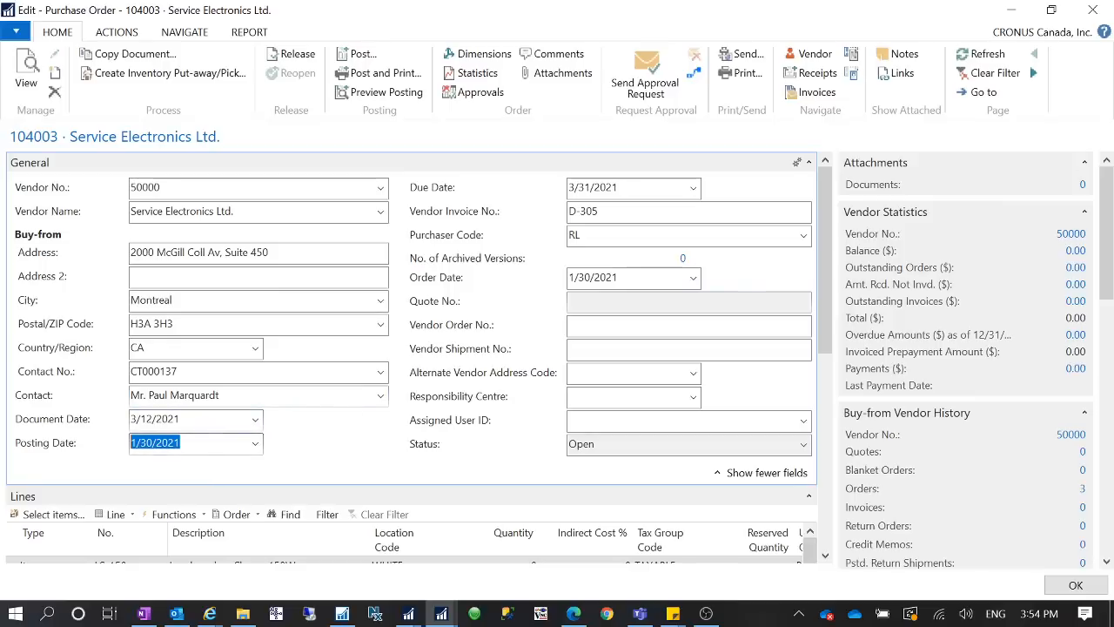
{"action": "type", "text": "t"}
{"action": "key", "text": "Tab"}
{"action": "left_click", "coordinate": [187, 419]}
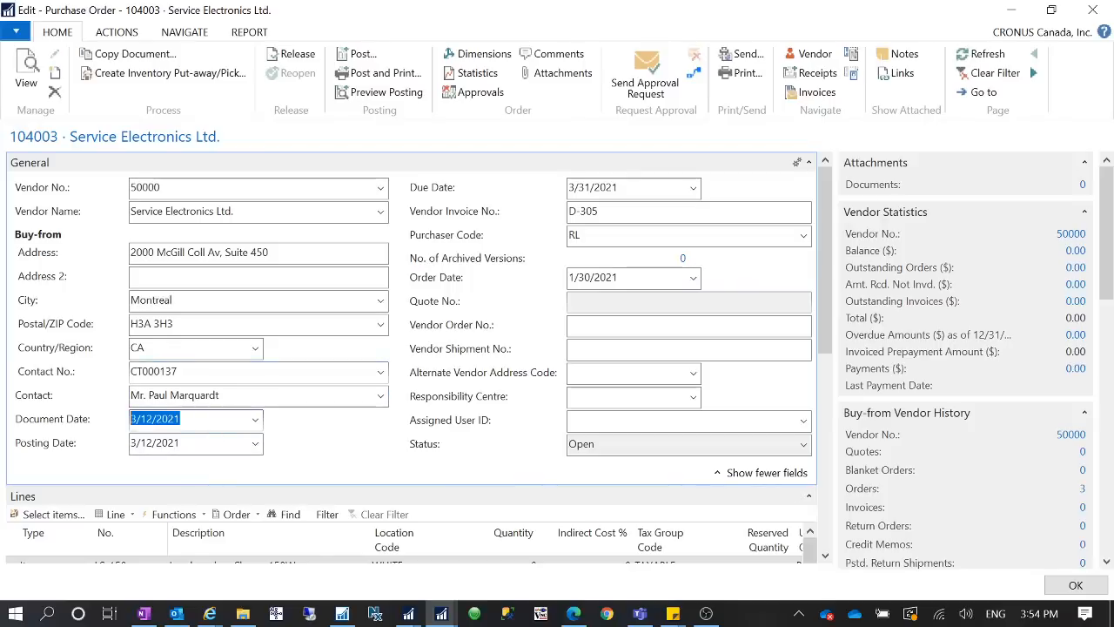
{"action": "key", "text": "Tab"}
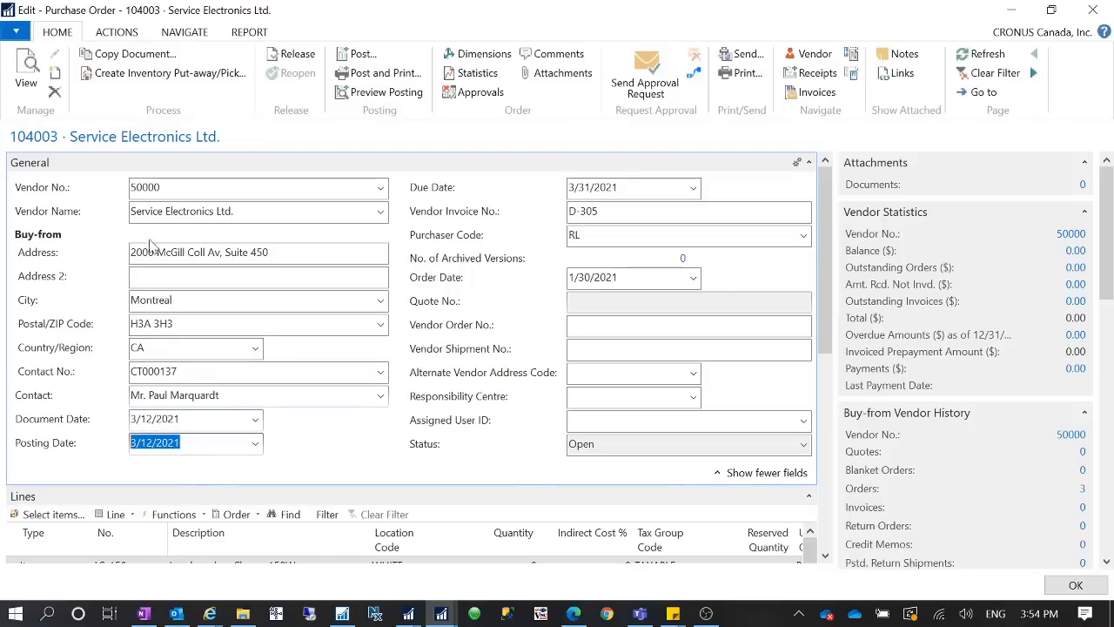
{"action": "left_click_drag", "start_coordinate": [202, 444], "coordinate": [109, 445]}
{"action": "key", "text": "shift+Tab"}
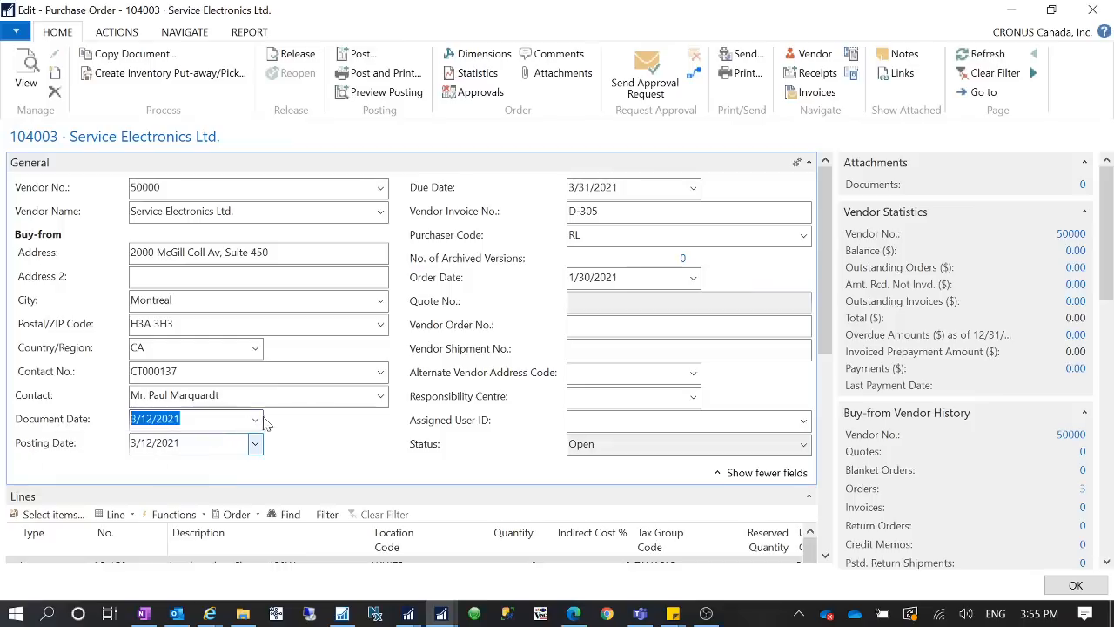
{"action": "key", "text": "Tab"}
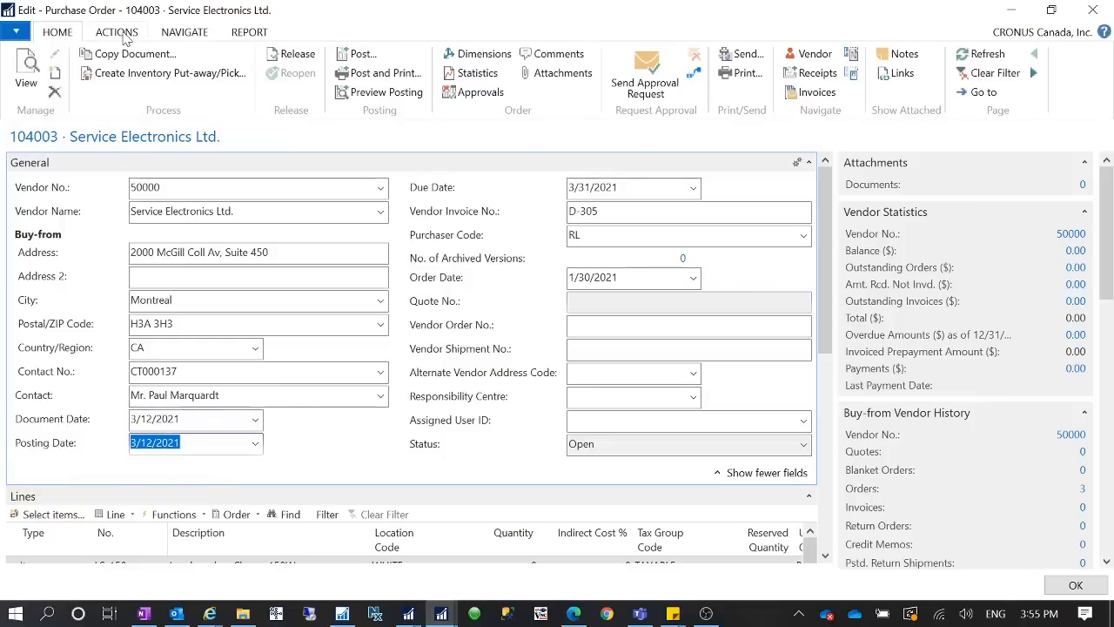
- Set the purchase order's Document Date to 3/1/2021, leaving the Posting Date as it is
{"action": "left_click", "coordinate": [208, 420]}
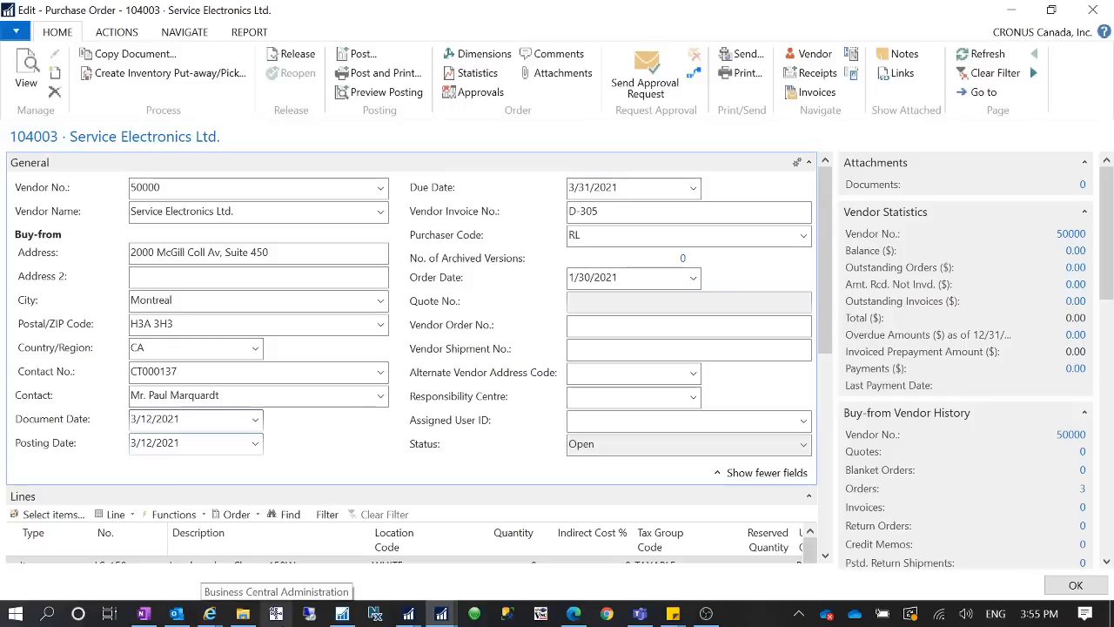
{"action": "key", "text": "BackSpace"}
{"action": "key", "text": "BackSpace"}
{"action": "type", "text": "1"}
{"action": "key", "text": "Tab"}
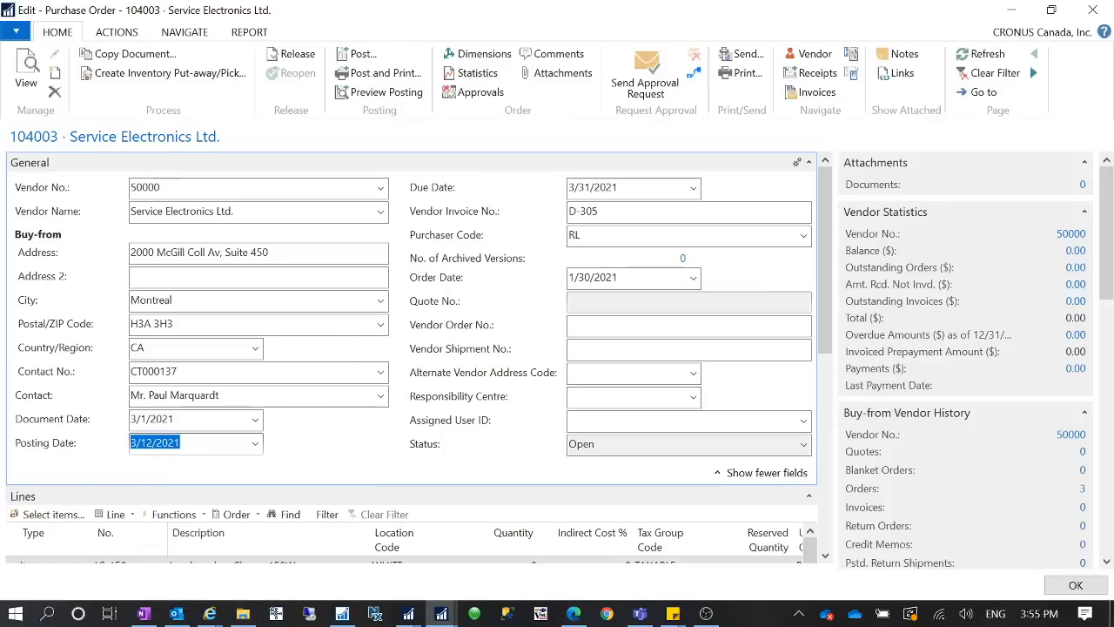
{"action": "left_click", "coordinate": [183, 443]}
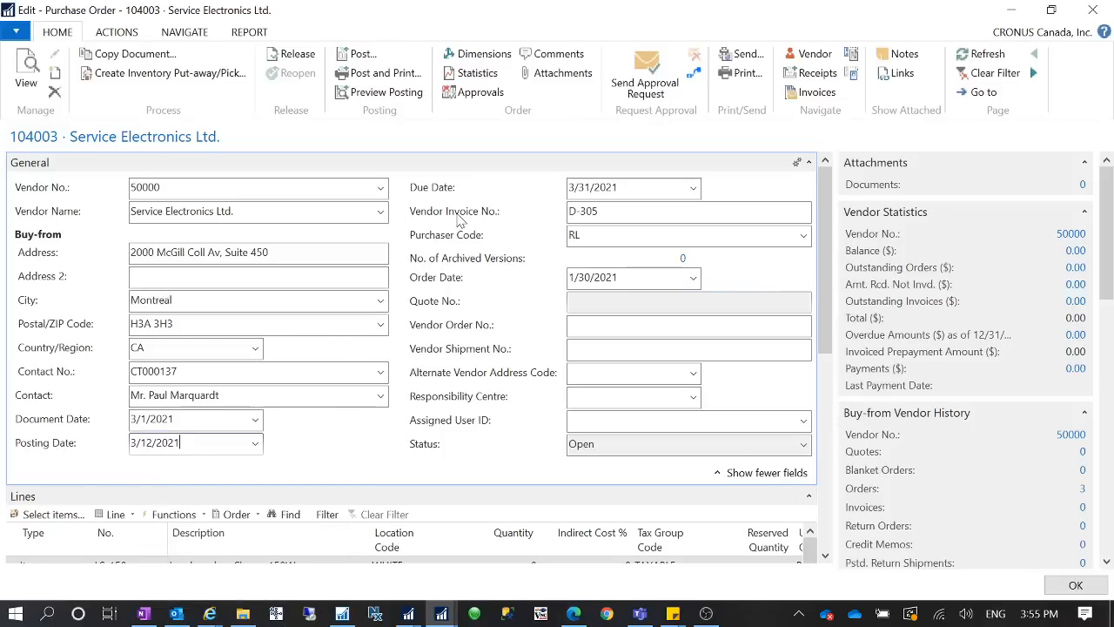
{"action": "left_click_drag", "start_coordinate": [182, 443], "coordinate": [113, 442]}
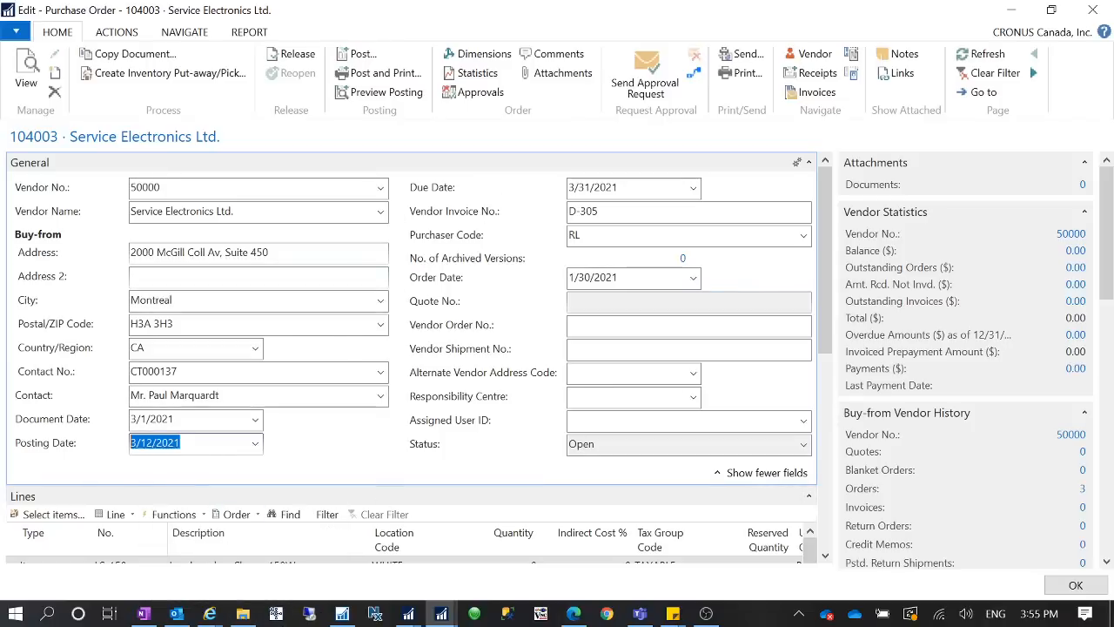
- Set the purchase order's Document Date to 3/20/2021, a date after the Posting Date
{"action": "left_click", "coordinate": [200, 420]}
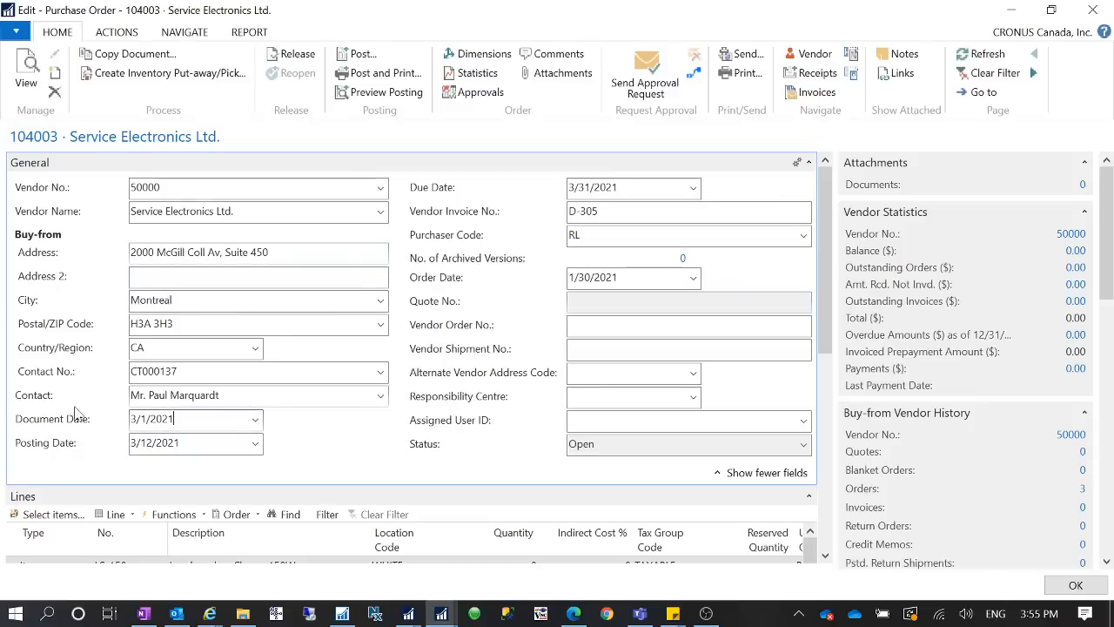
{"action": "double_click", "coordinate": [165, 419]}
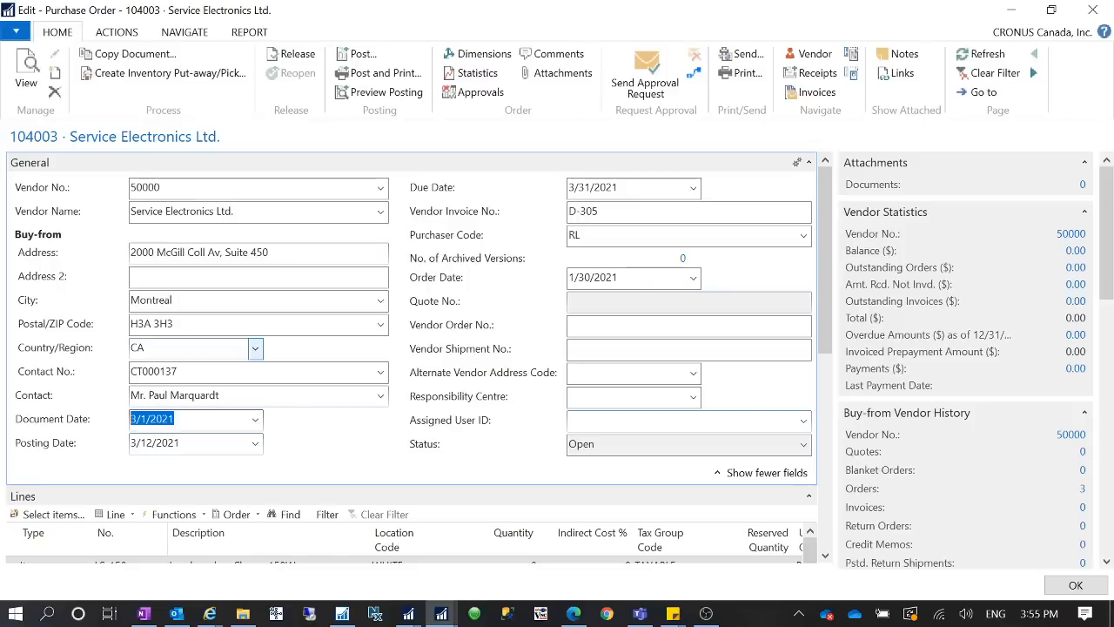
{"action": "left_click", "coordinate": [147, 419]}
{"action": "double_click", "coordinate": [145, 418]}
{"action": "type", "text": "20"}
{"action": "key", "text": "Tab"}
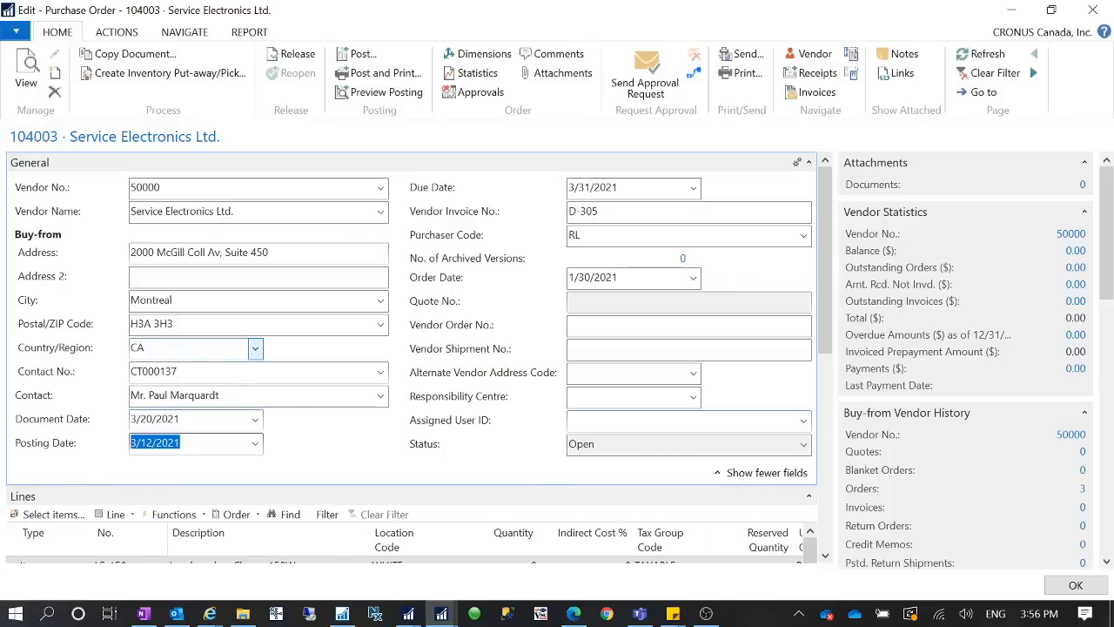
- Set the purchase order's Document Date to 3/25/2021 and check the Due Date against it
{"action": "left_click", "coordinate": [190, 419]}
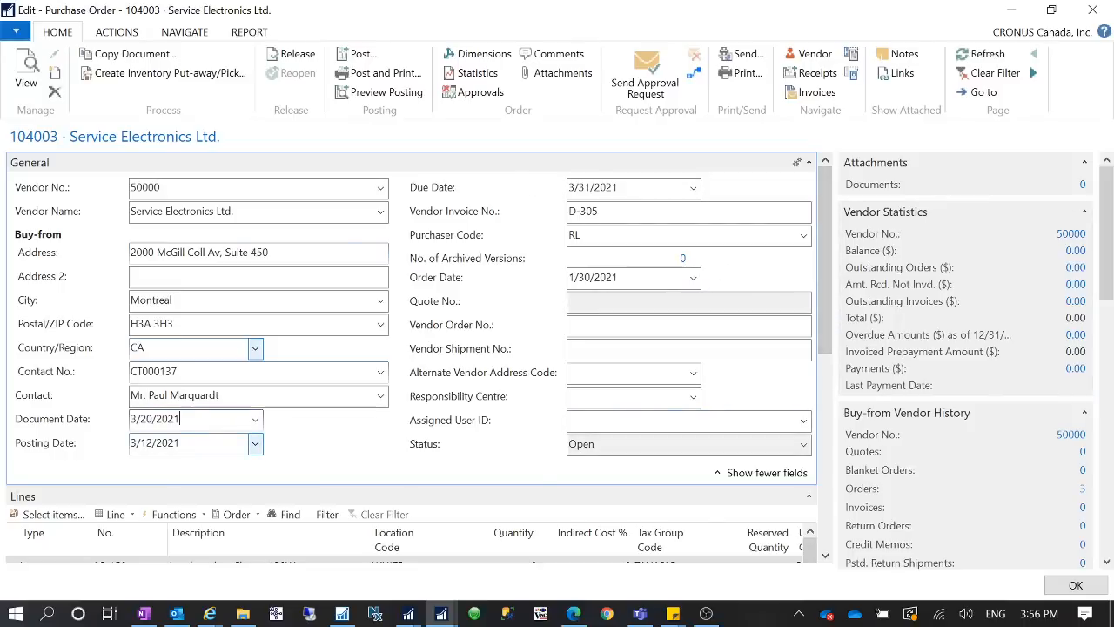
{"action": "left_click_drag", "start_coordinate": [620, 188], "coordinate": [568, 188]}
{"action": "left_click", "coordinate": [165, 442]}
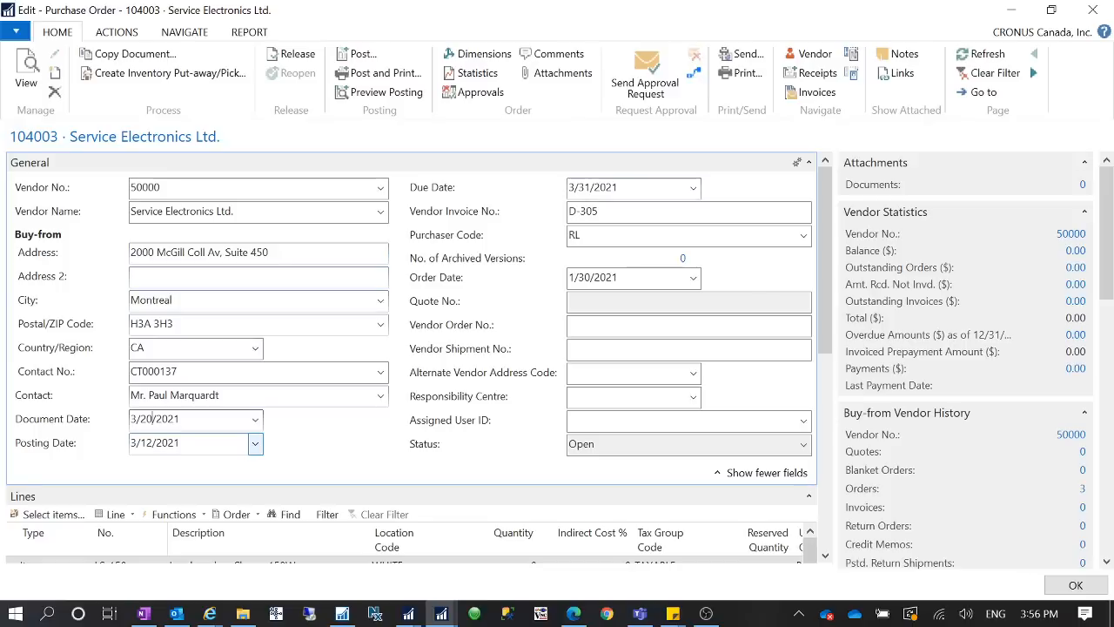
{"action": "key", "text": "BackSpace"}
{"action": "type", "text": "5"}
{"action": "key", "text": "Tab"}
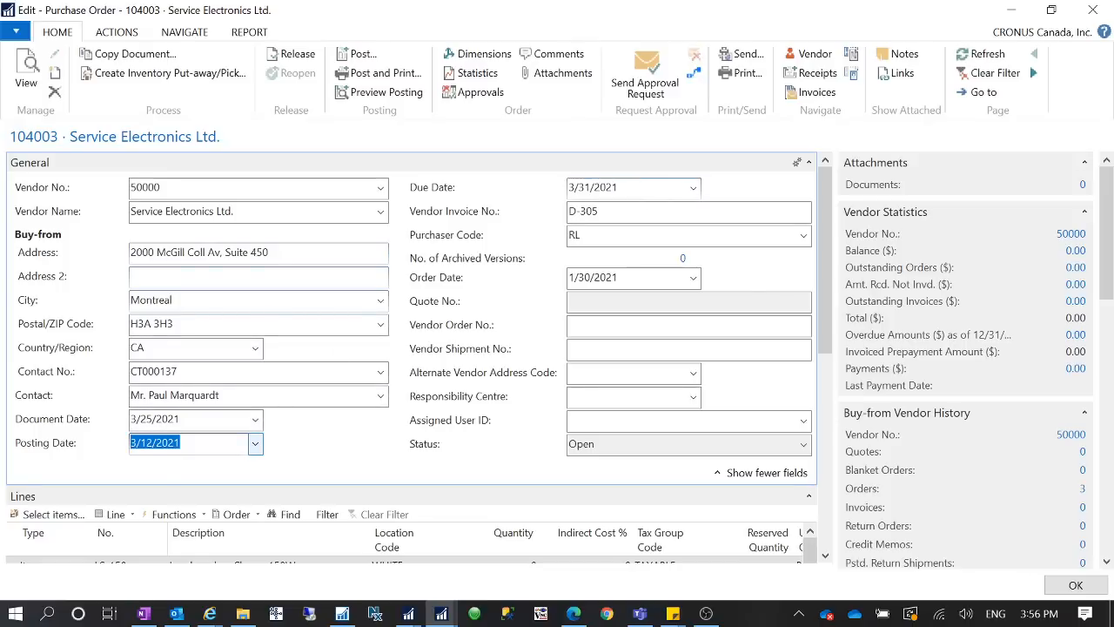
{"action": "left_click", "coordinate": [623, 188]}
{"action": "left_click", "coordinate": [206, 419]}
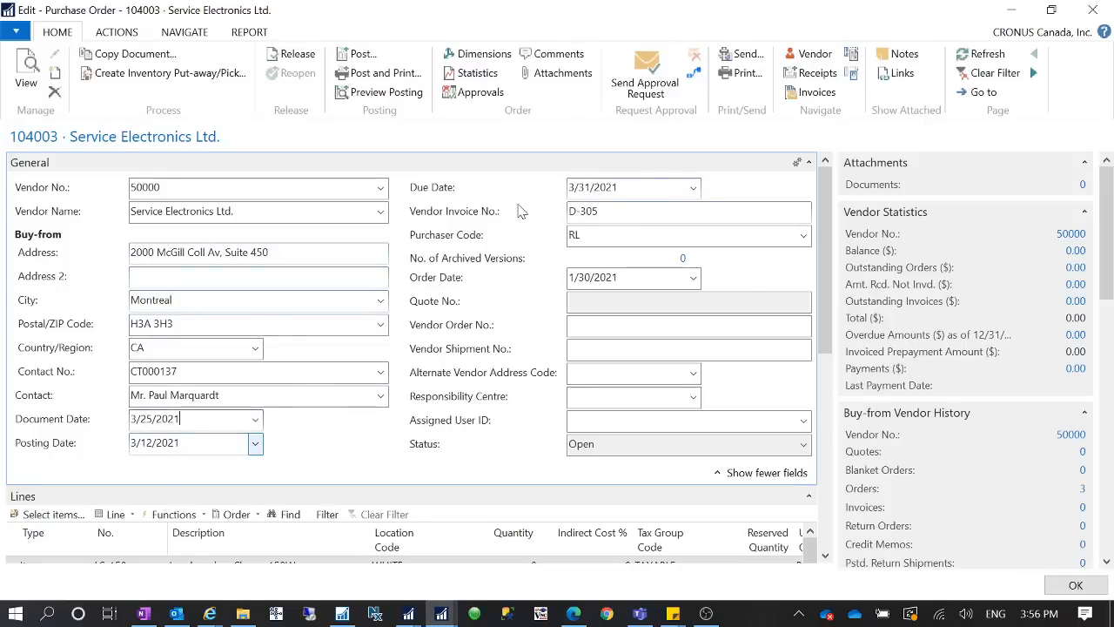
{"action": "left_click", "coordinate": [623, 188]}
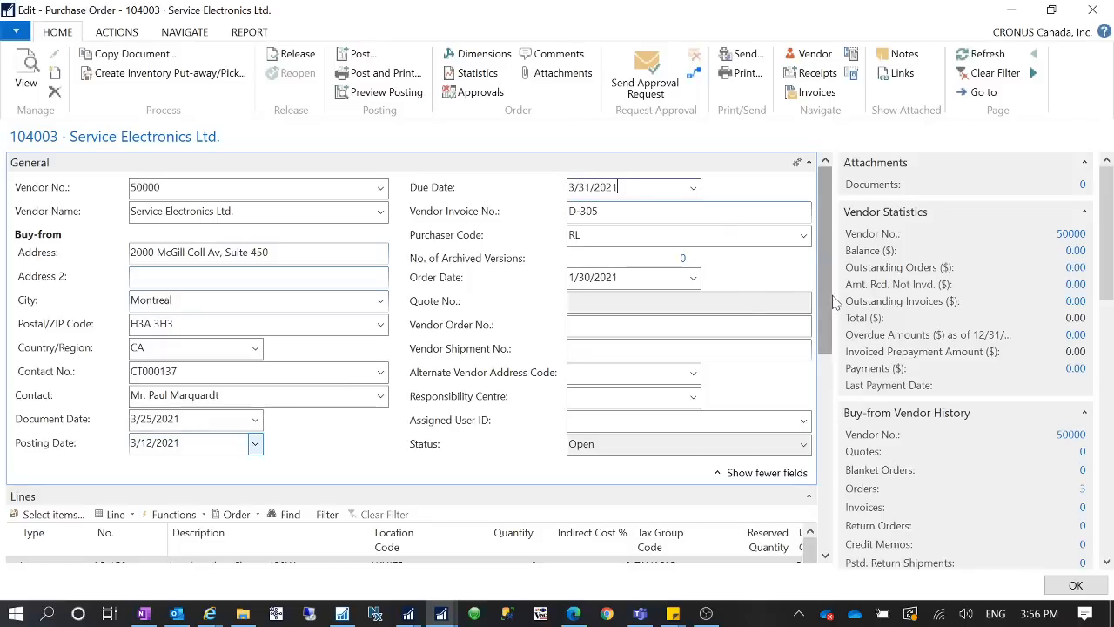
- Expand the purchase order's invoice details and set the Payment Terms Code to 30 DAYS
{"action": "left_click_drag", "start_coordinate": [828, 292], "coordinate": [831, 573]}
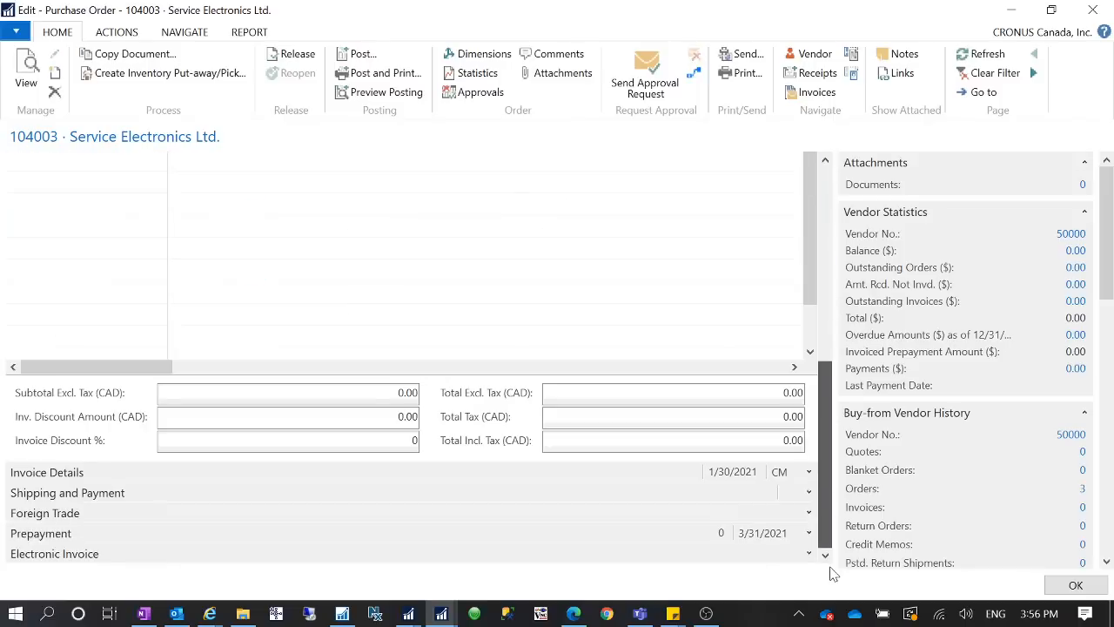
{"action": "left_click", "coordinate": [809, 472]}
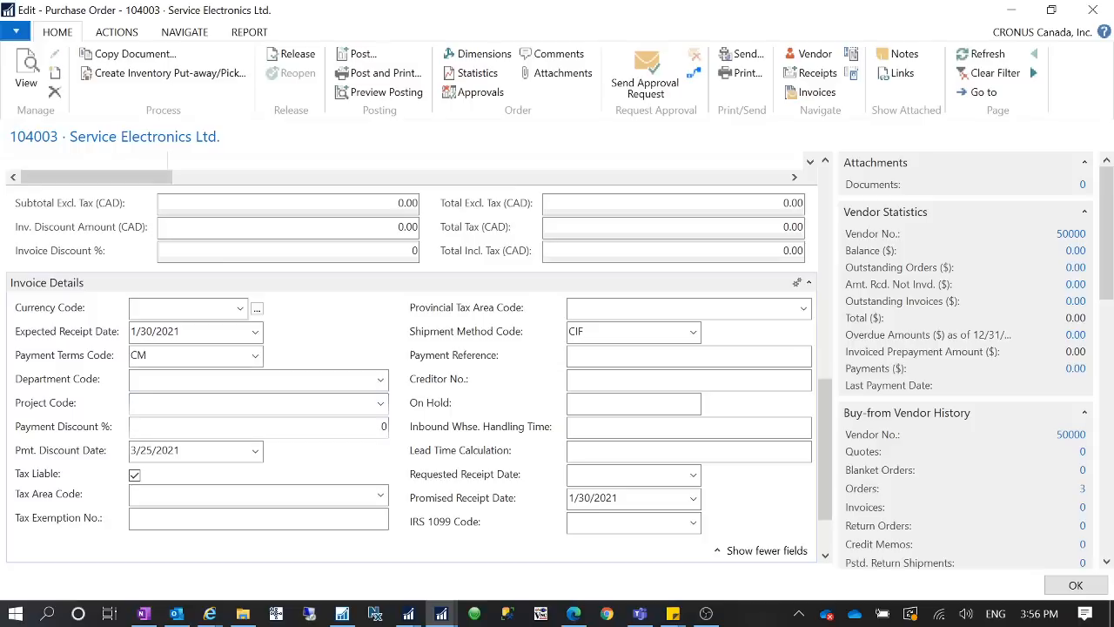
{"action": "left_click", "coordinate": [255, 355]}
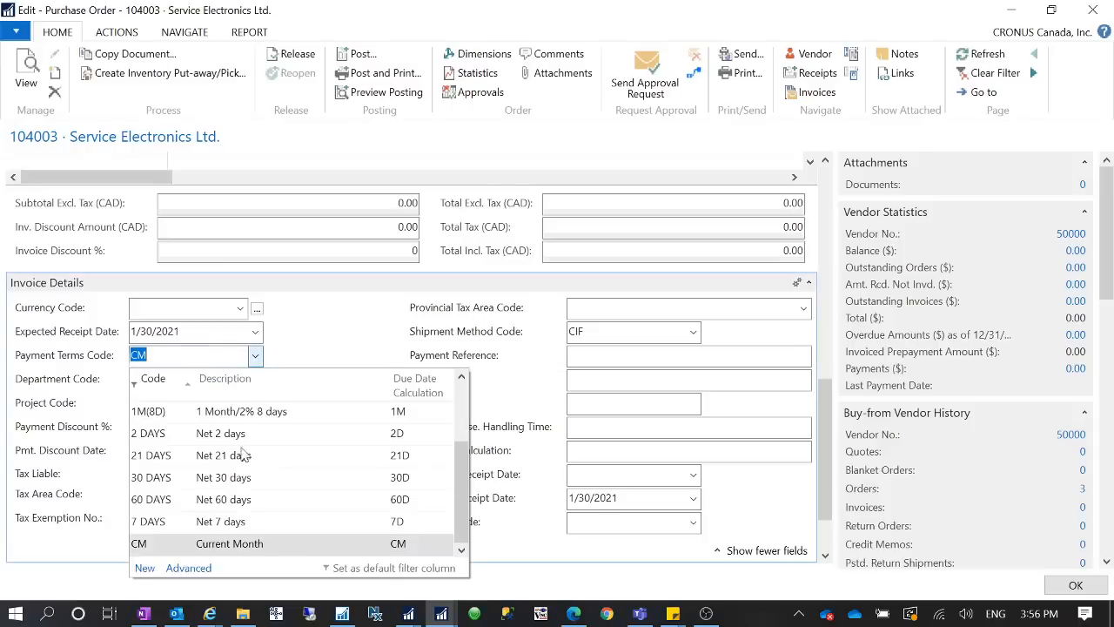
{"action": "left_click", "coordinate": [165, 478]}
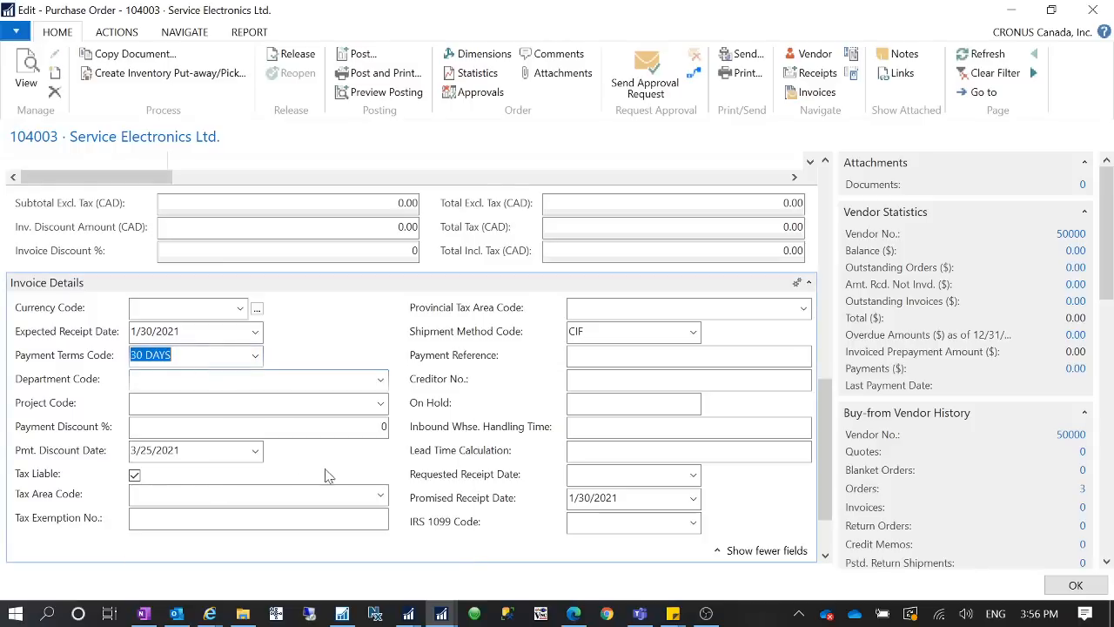
{"action": "key", "text": "Tab"}
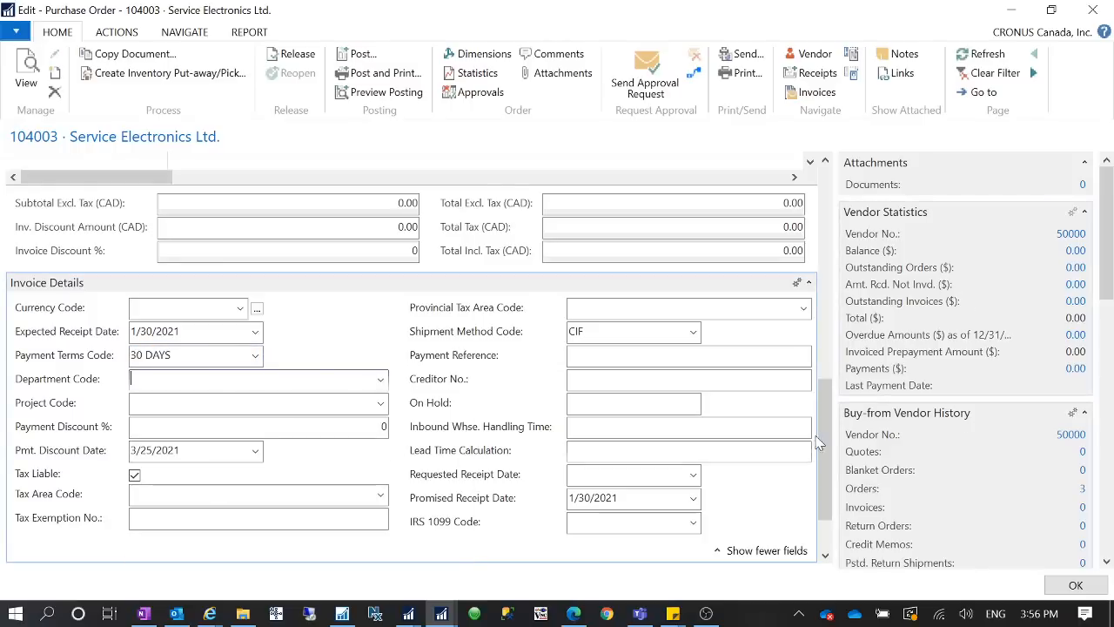
- Return to the purchase order's general details and set the Document Date to 3/20/2021
{"action": "left_click_drag", "start_coordinate": [822, 443], "coordinate": [826, 207]}
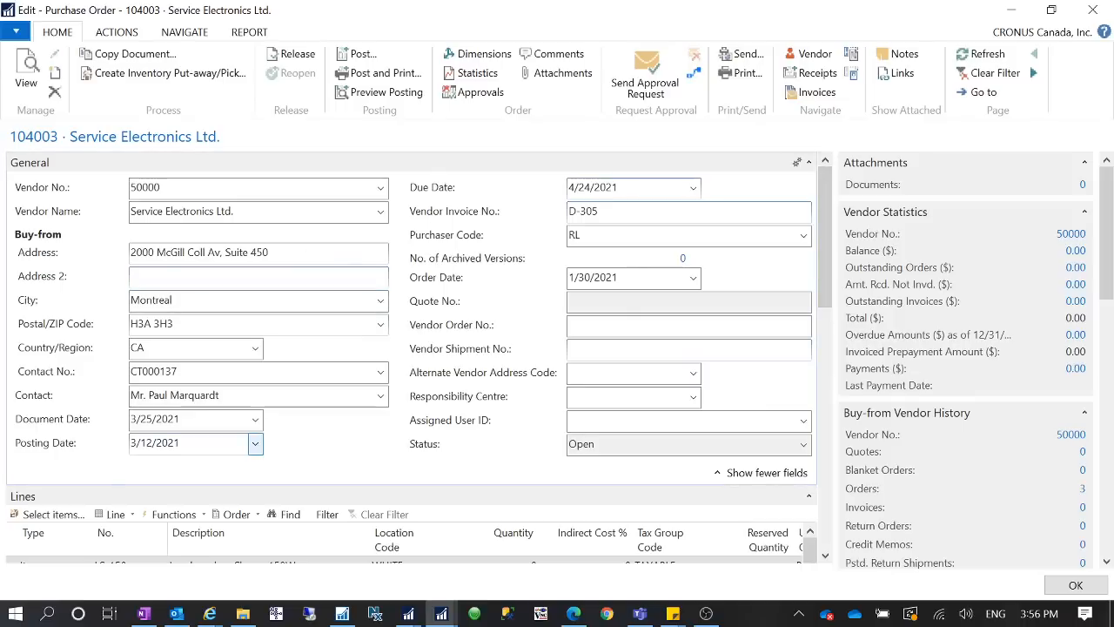
{"action": "left_click", "coordinate": [152, 419]}
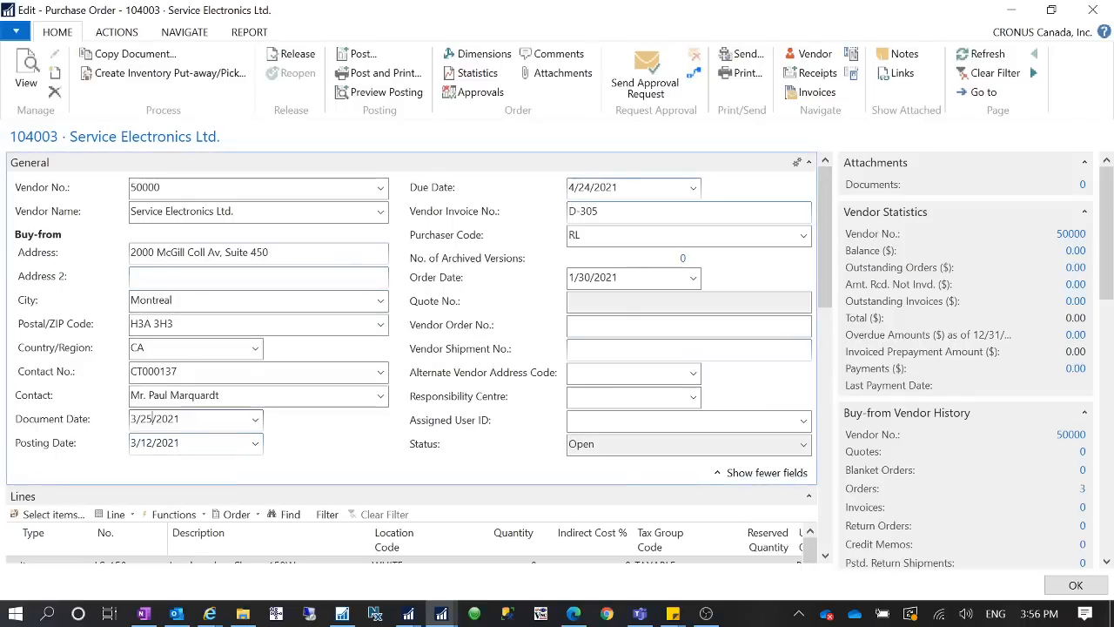
{"action": "key", "text": "BackSpace"}
{"action": "type", "text": "0"}
{"action": "key", "text": "Tab"}
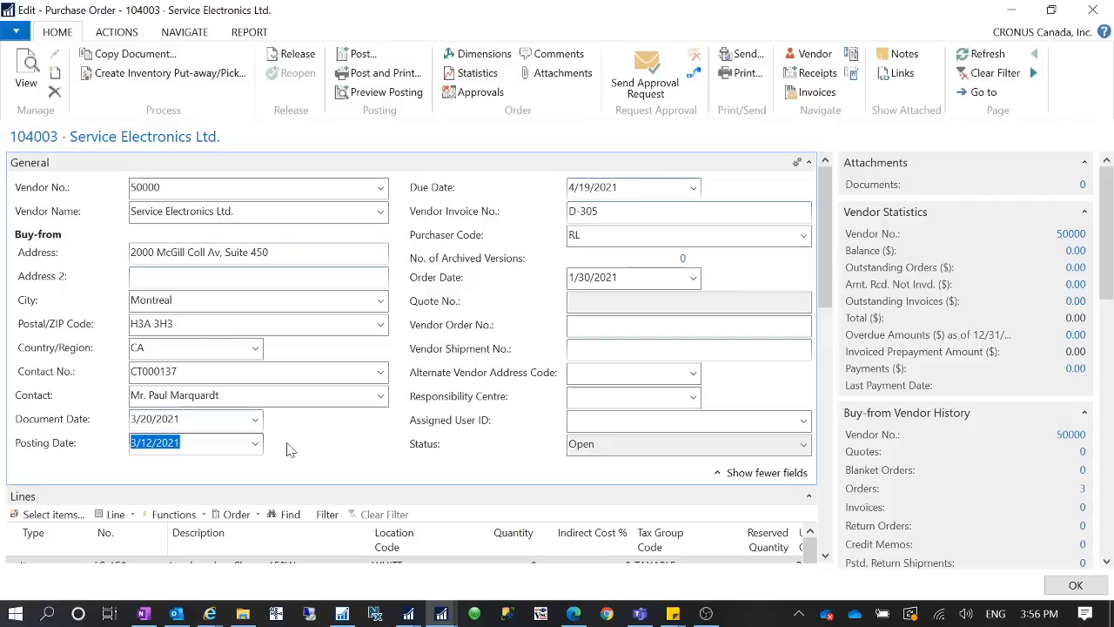
- Set the purchase order's Document Date to 3/15/2021
{"action": "left_click", "coordinate": [188, 419]}
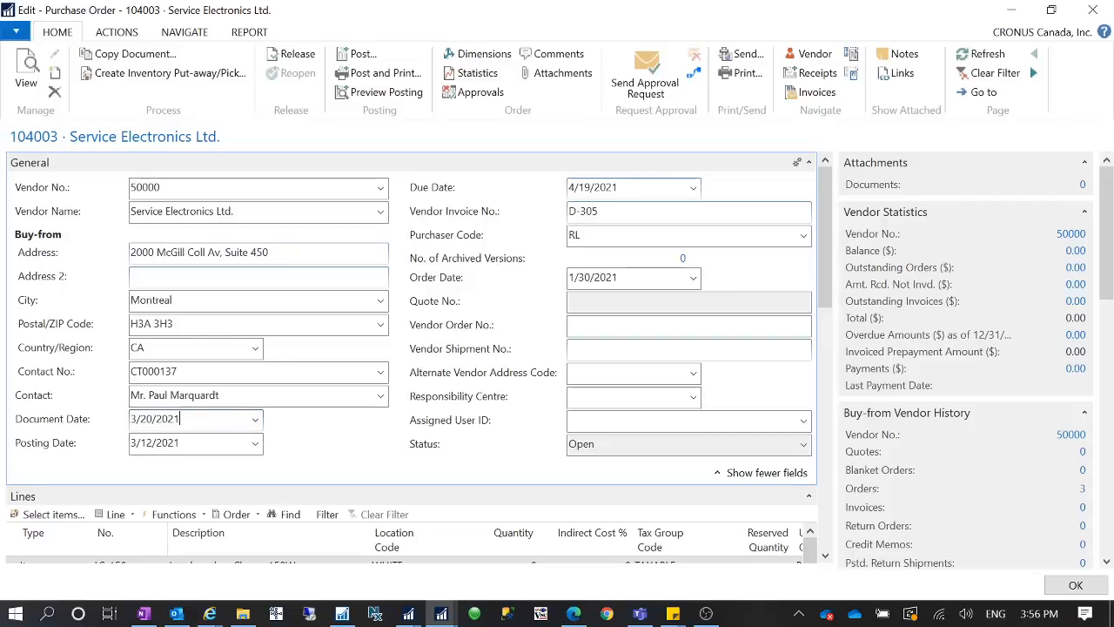
{"action": "key", "text": "BackSpace"}
{"action": "key", "text": "BackSpace"}
{"action": "type", "text": "15"}
{"action": "key", "text": "Tab"}
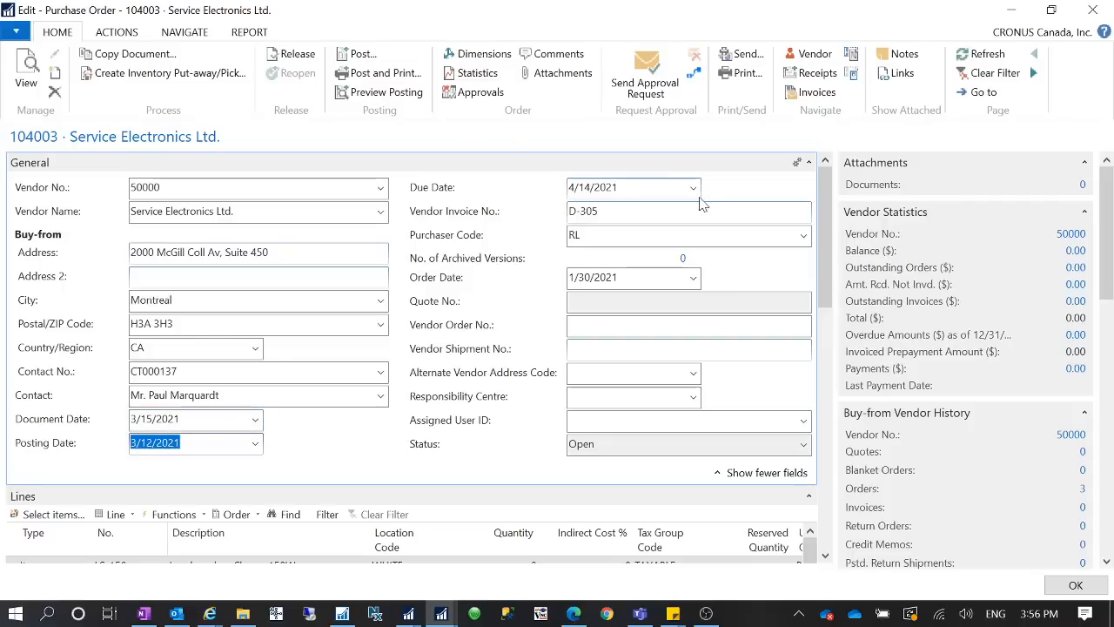
- Examine the purchase order's Document Date, Posting Date and Due Date and compare how they relate to each other
{"action": "left_click", "coordinate": [157, 419]}
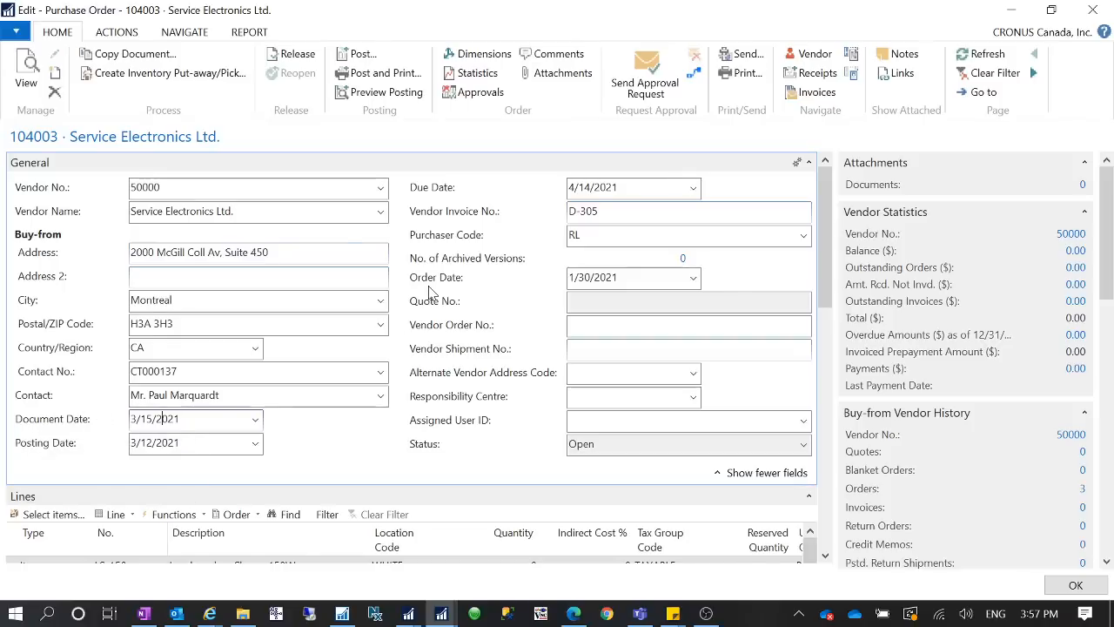
{"action": "left_click", "coordinate": [630, 187]}
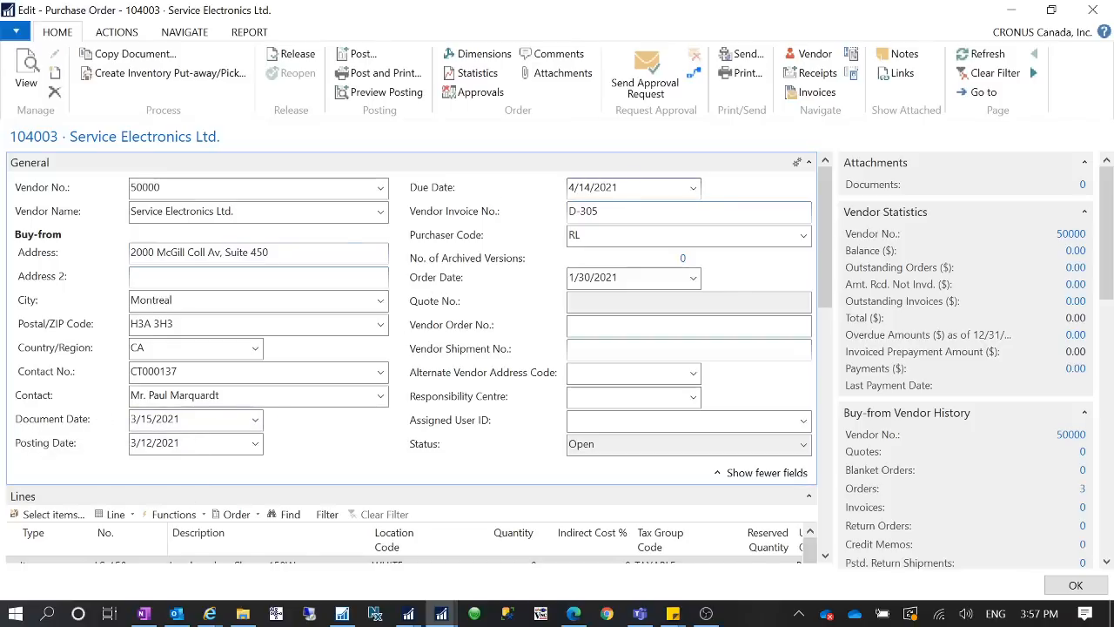
{"action": "scroll", "coordinate": [423, 328], "scroll_direction": "down", "scroll_amount": 2}
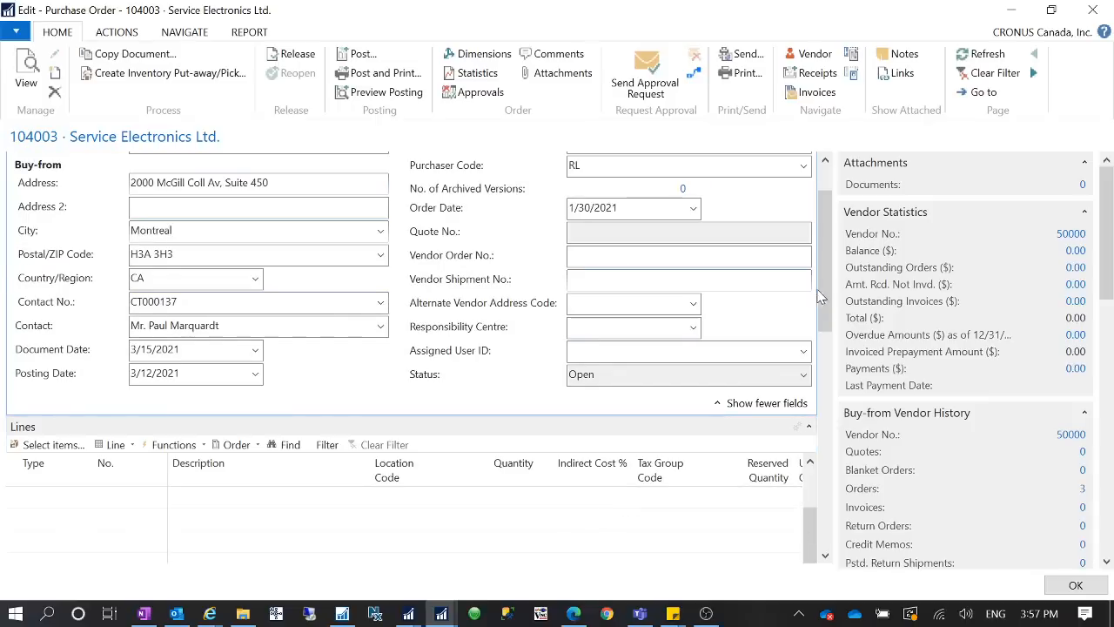
{"action": "left_click_drag", "start_coordinate": [818, 297], "coordinate": [748, 207]}
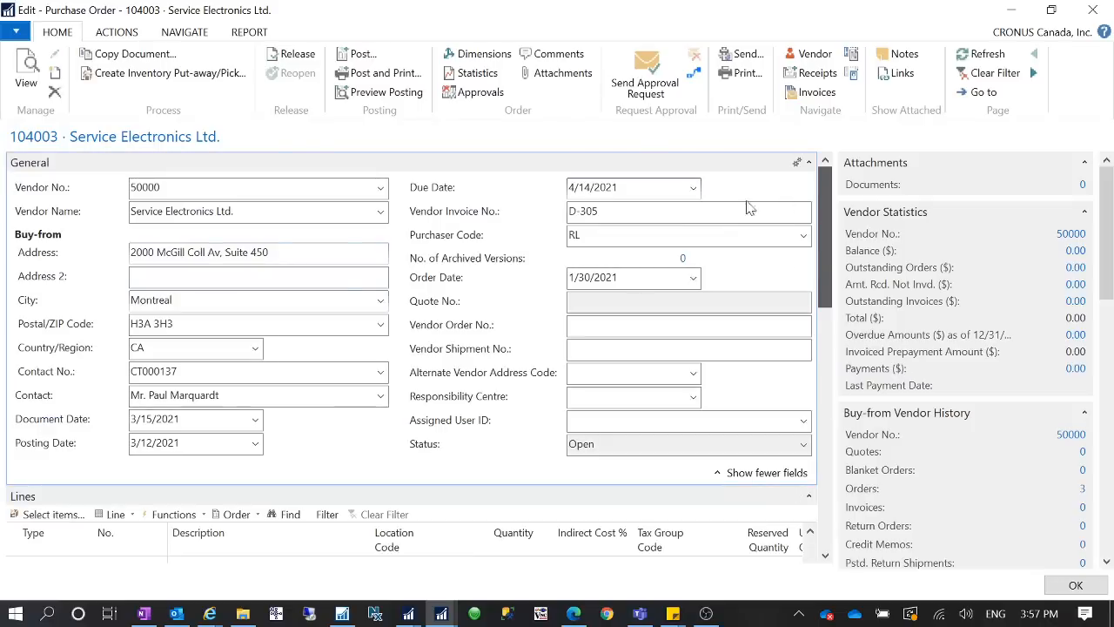
{"action": "mouse_move", "coordinate": [19, 422]}
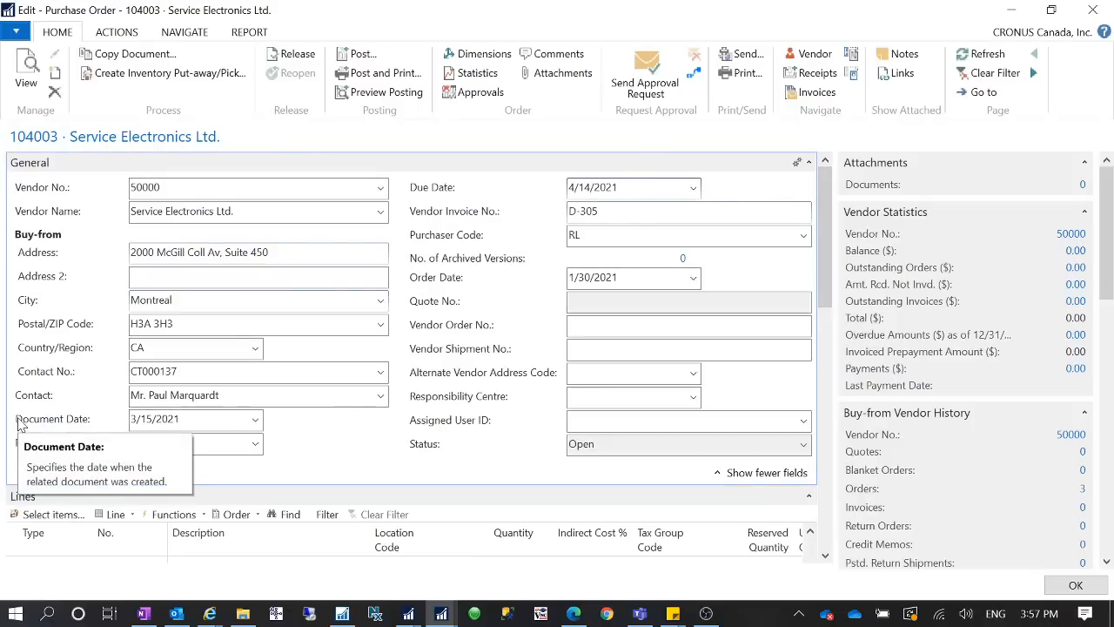
{"action": "left_click_drag", "start_coordinate": [823, 254], "coordinate": [816, 231]}
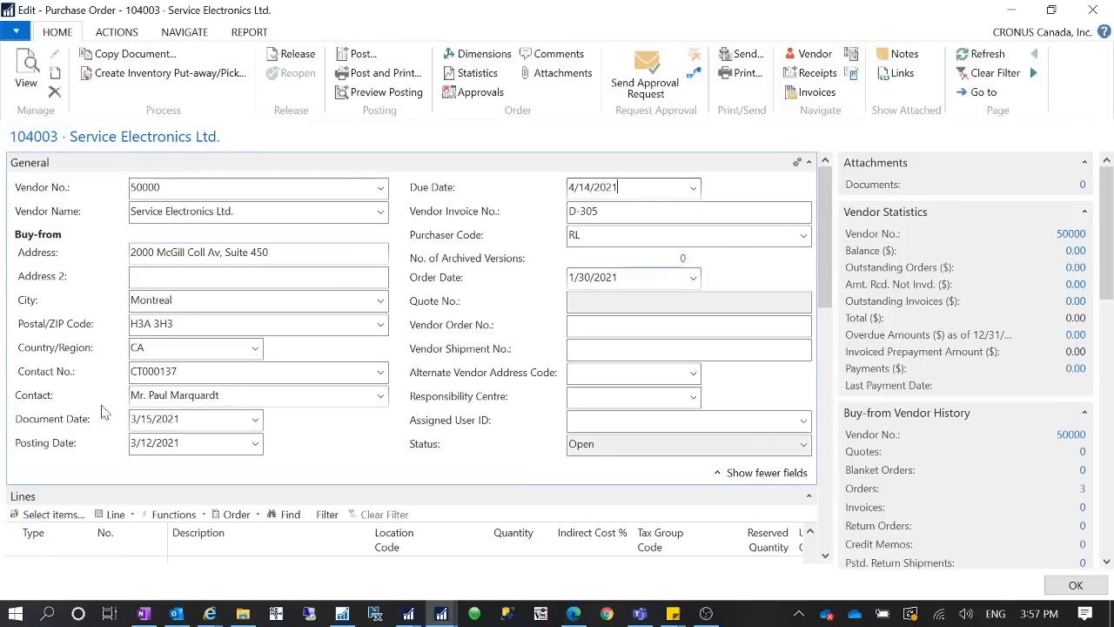
{"action": "left_click", "coordinate": [26, 446]}
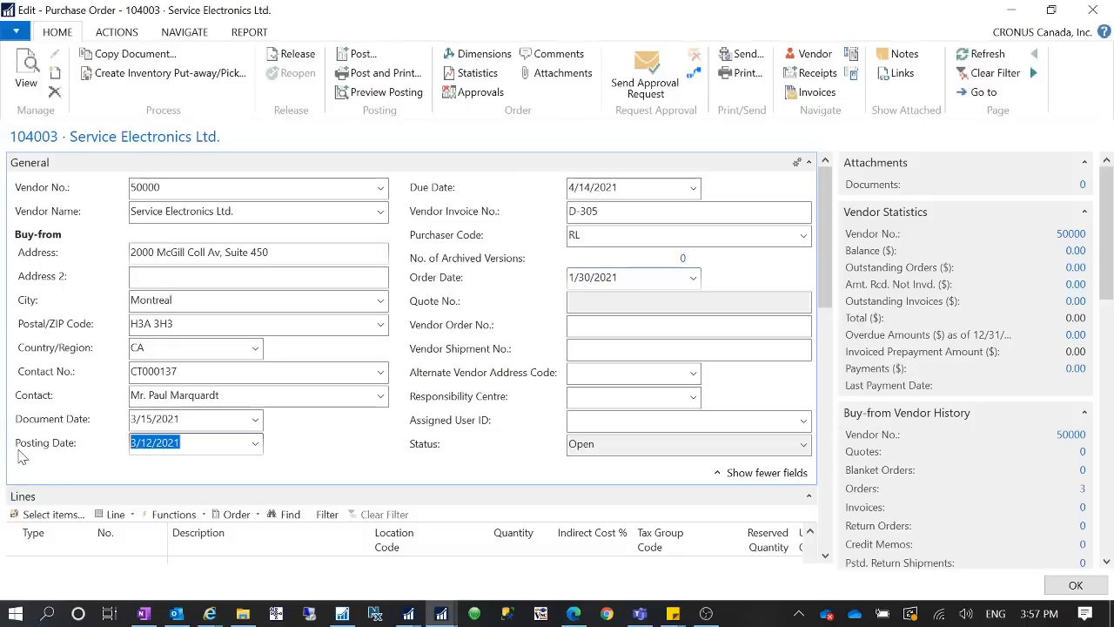
{"action": "key", "text": "shift+Tab"}
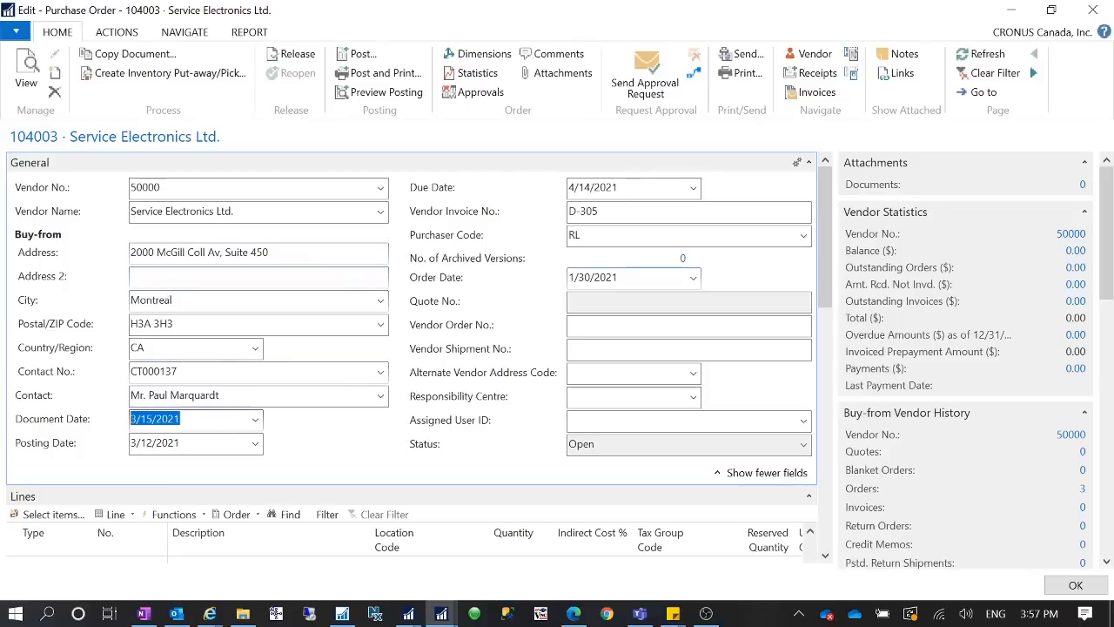
{"action": "left_click", "coordinate": [214, 443]}
{"action": "key", "text": "shift+Tab"}
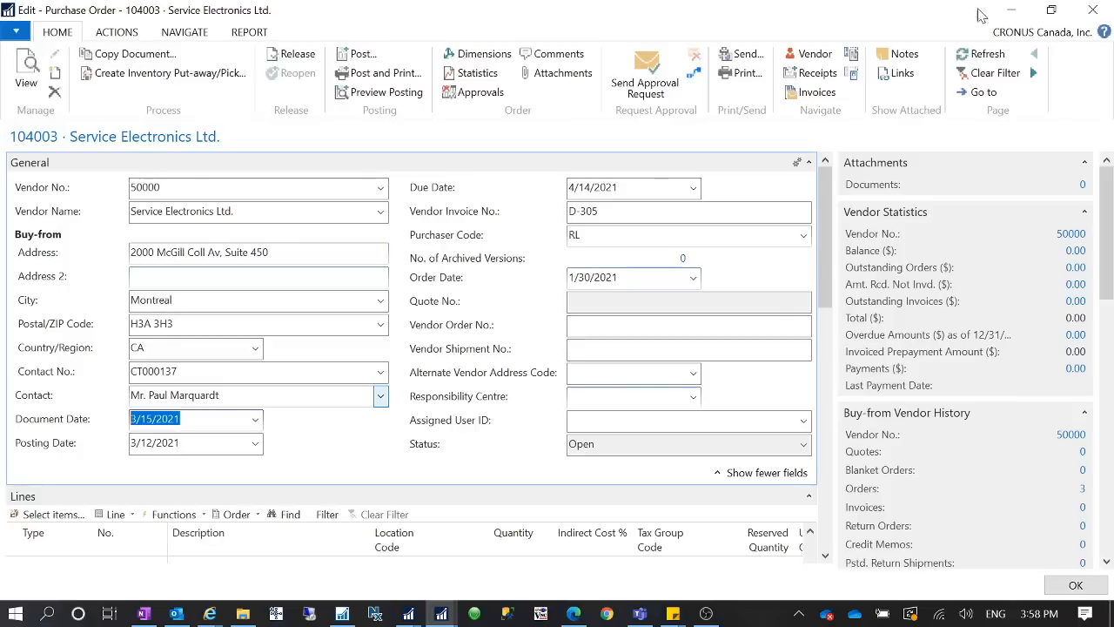
- Minimize the purchase order, find and open the Aged Accounts Receivable report, and choose Trans Date as its aging basis
{"action": "left_click", "coordinate": [1011, 10]}
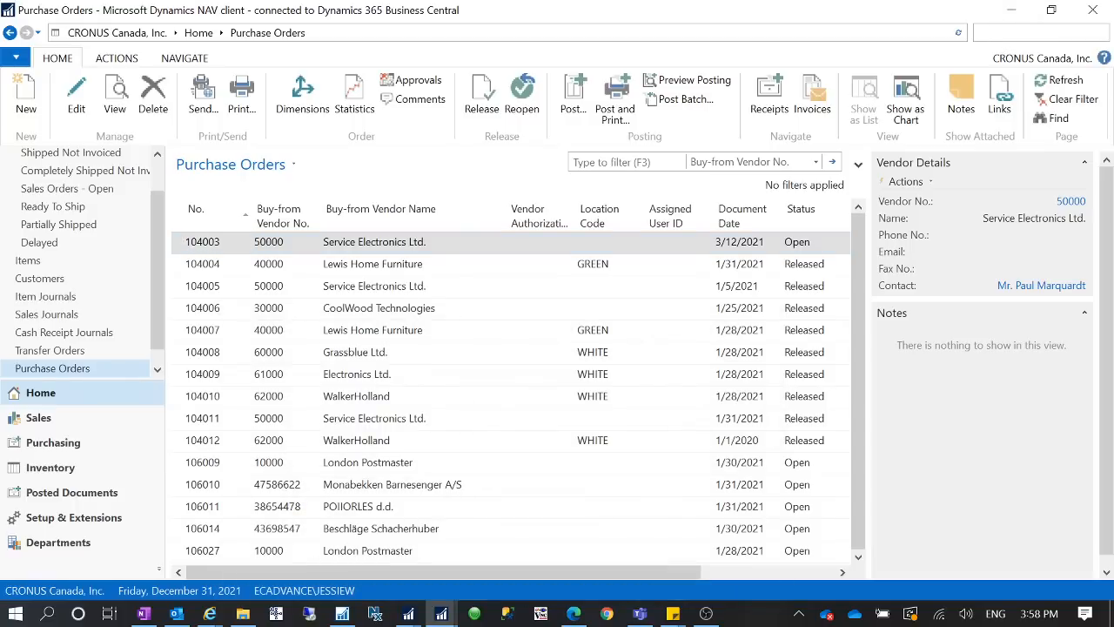
{"action": "type", "text": "aged"}
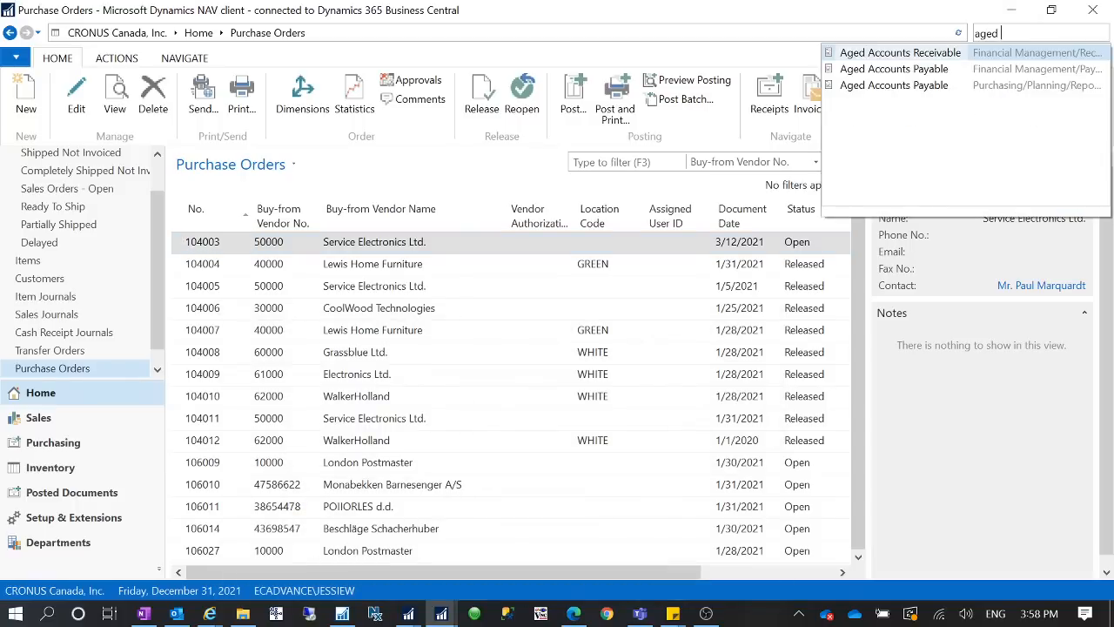
{"action": "left_click", "coordinate": [900, 53]}
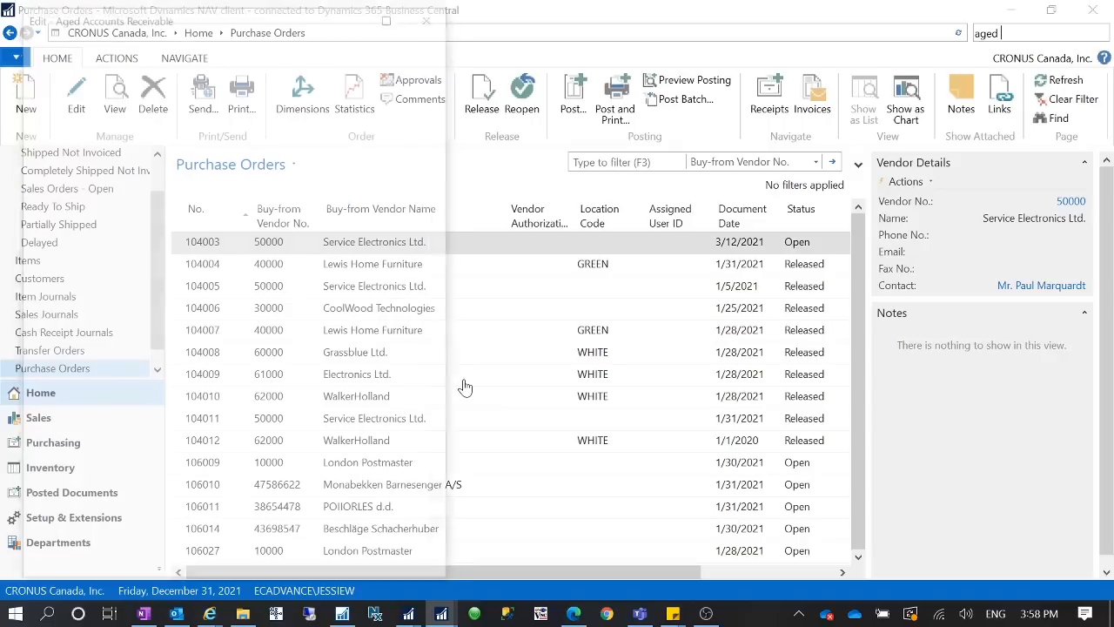
{"action": "left_click", "coordinate": [417, 284]}
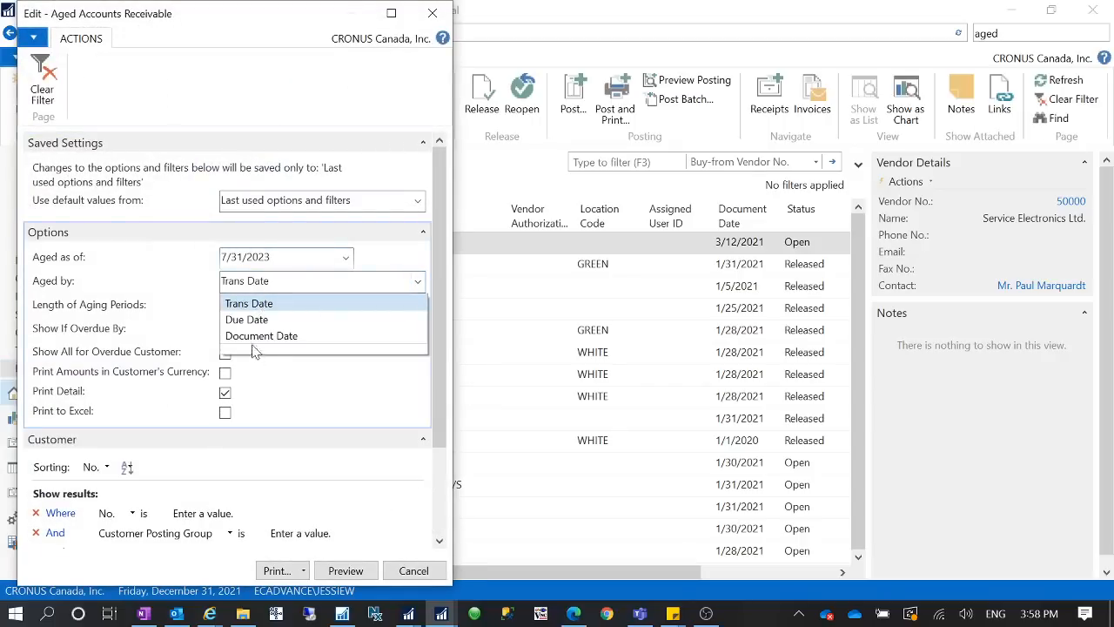
{"action": "left_click", "coordinate": [225, 304]}
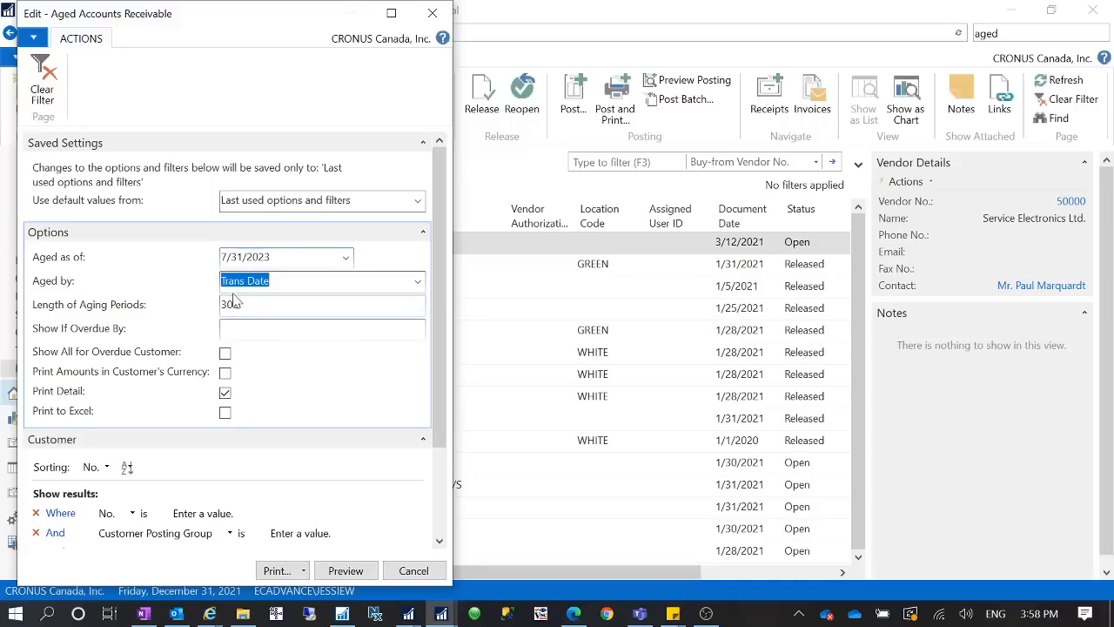